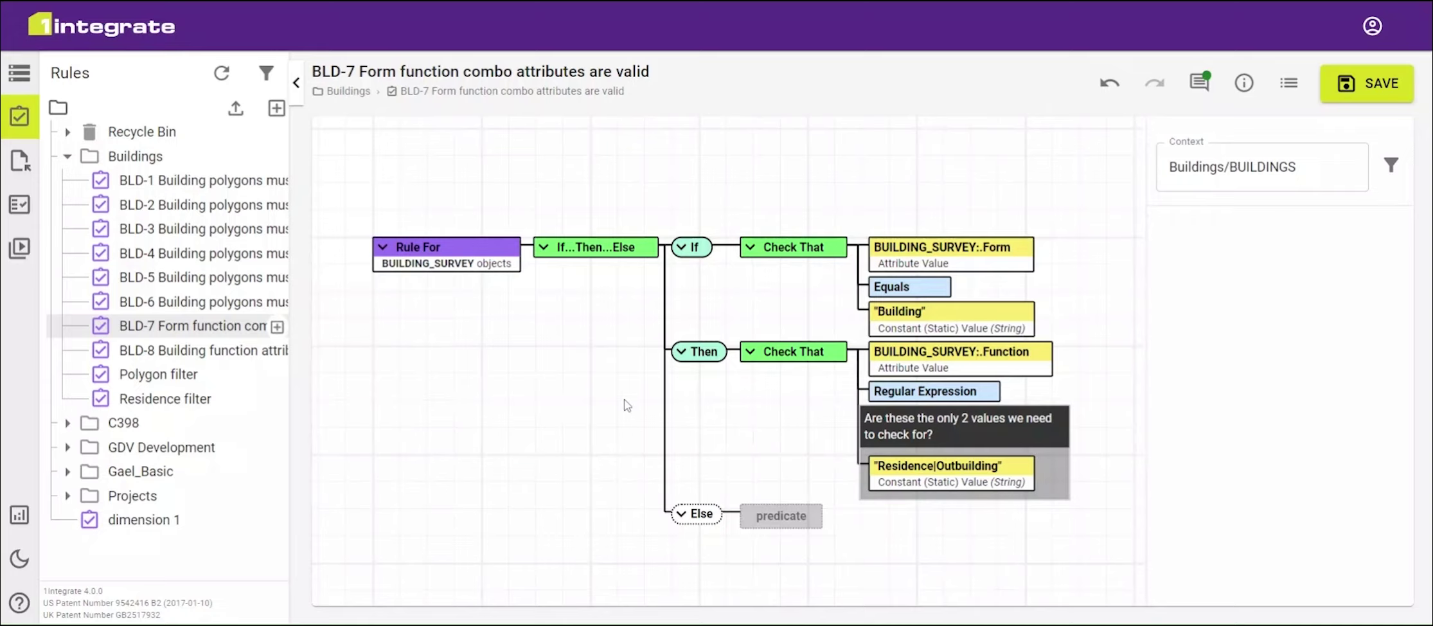
# - Collapse the whole BLD-7 rule tree into its one-line summary and expand all of its nodes again
pyautogui.scroll(-5, 626, 405)
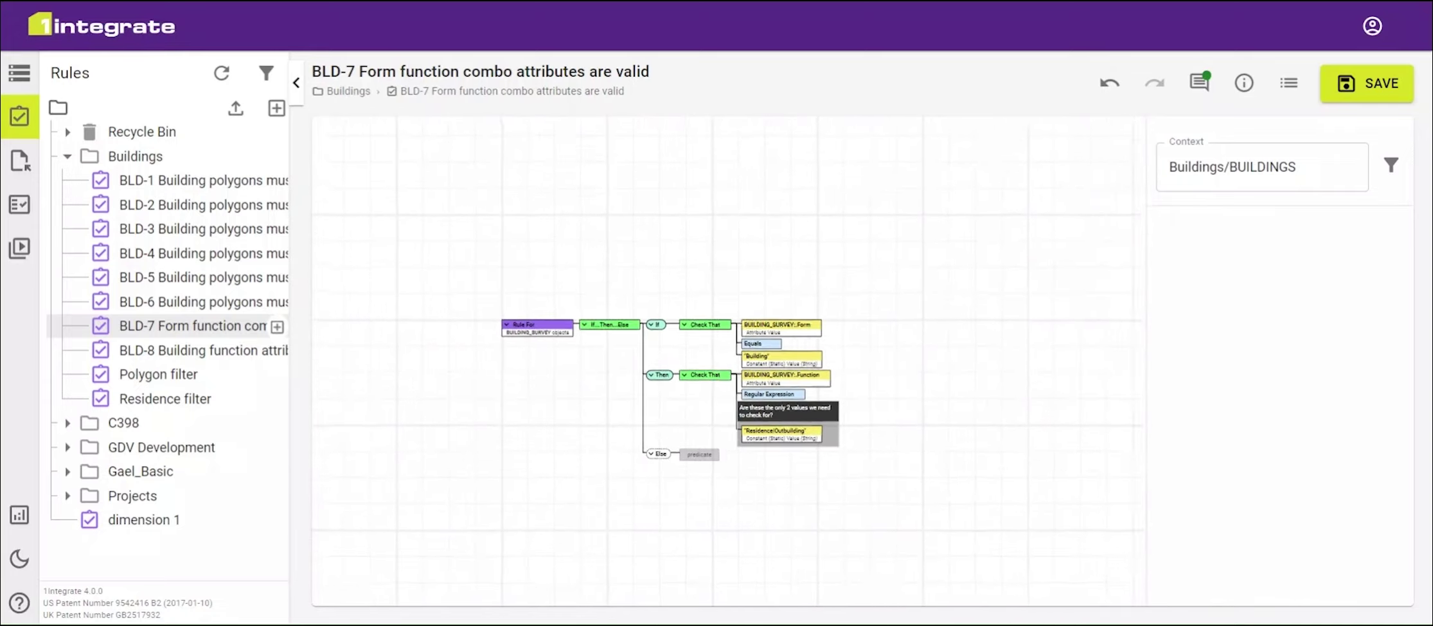
pyautogui.scroll(6, 625, 399)
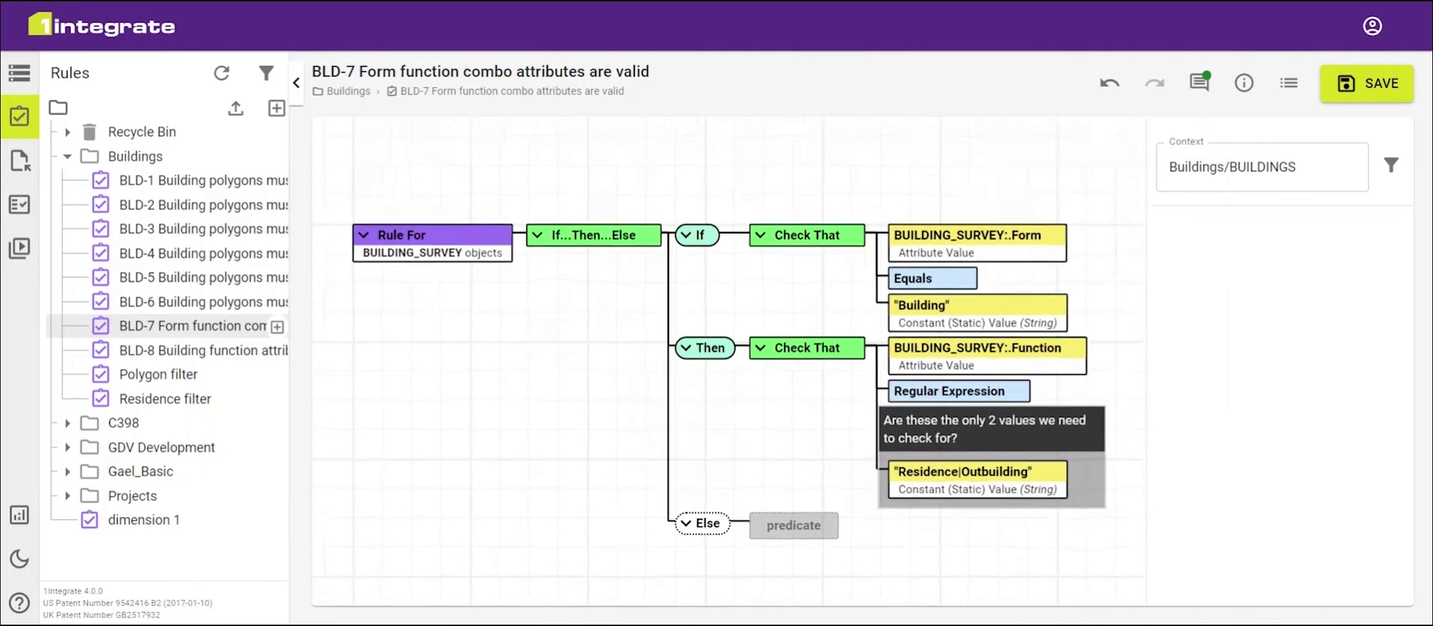
pyautogui.scroll(-5, 624, 398)
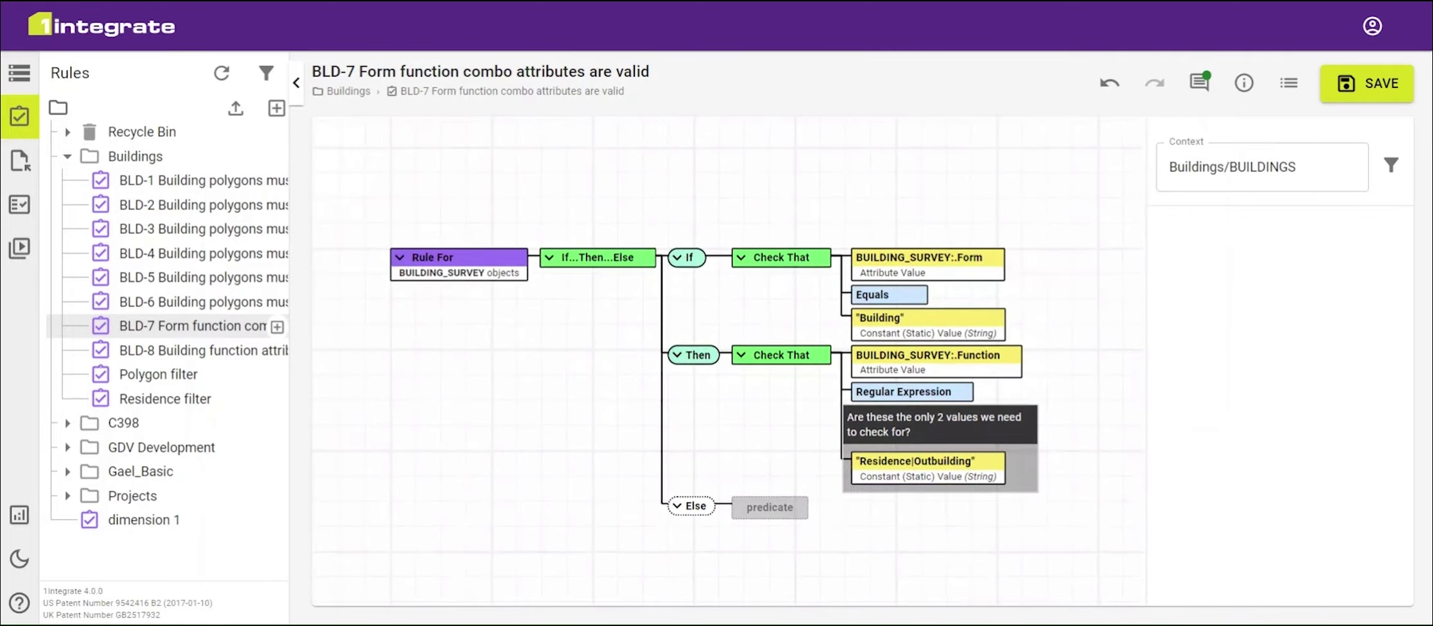
pyautogui.moveTo(611, 416)
pyautogui.mouseDown()
pyautogui.moveTo(753, 321)
pyautogui.moveTo(558, 248)
pyautogui.moveTo(446, 442)
pyautogui.moveTo(612, 499)
pyautogui.moveTo(636, 427)
pyautogui.moveTo(632, 398)
pyautogui.moveTo(612, 401)
pyautogui.mouseUp()
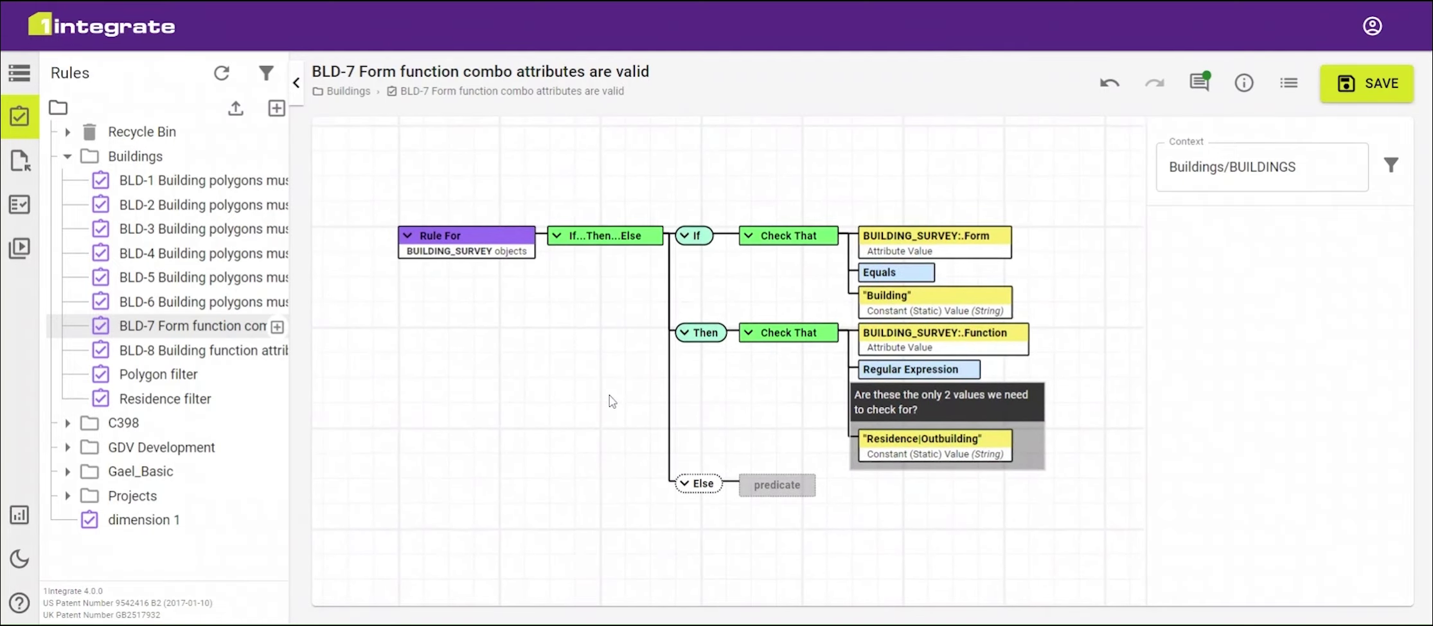
pyautogui.rightClick(611, 401)
pyautogui.click(675, 487)
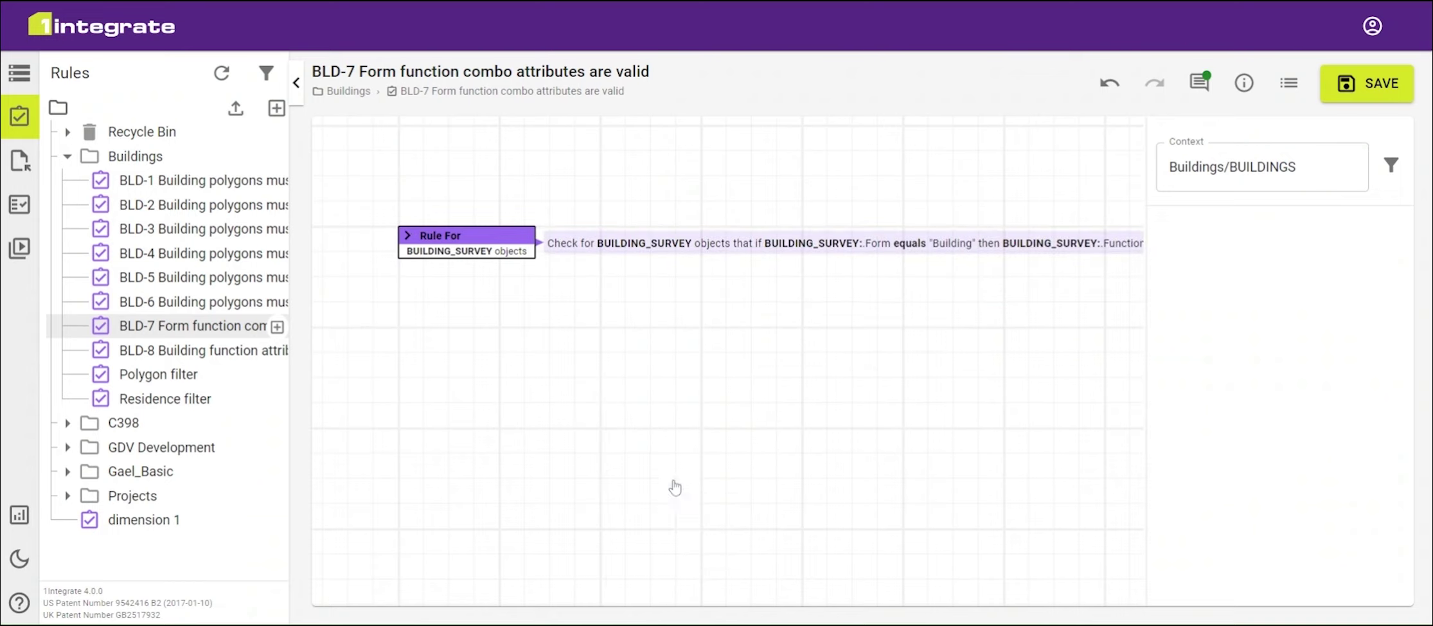
pyautogui.rightClick(633, 405)
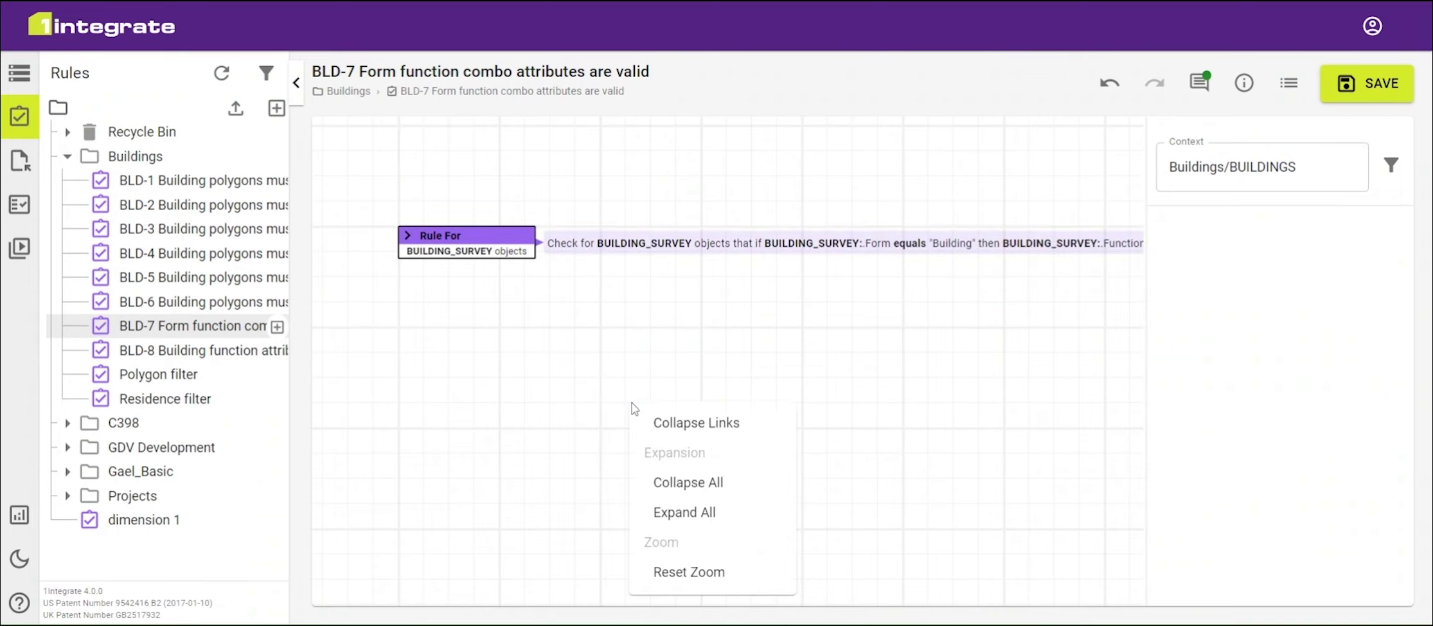
pyautogui.click(684, 514)
# - Reset the zoom of the rule canvas to bring the whole rule tree back into view
pyautogui.moveTo(395, 327); pyautogui.dragTo(679, 449)
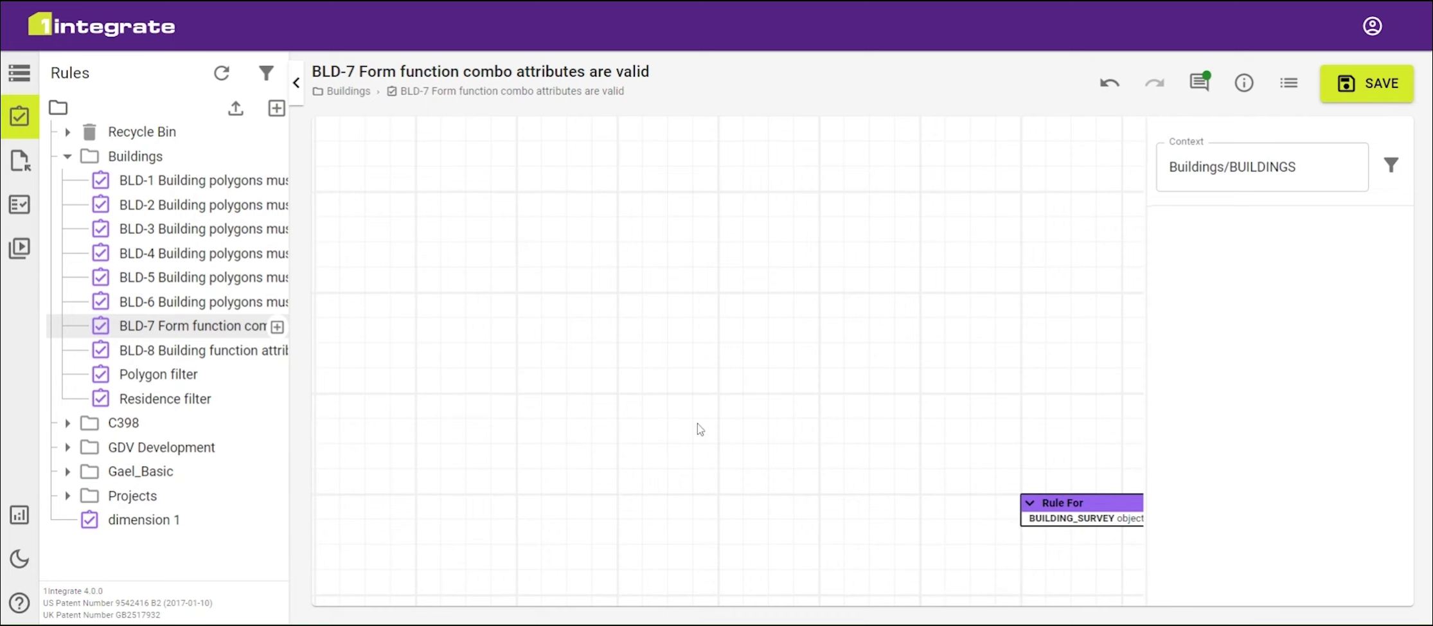
pyautogui.rightClick(700, 430)
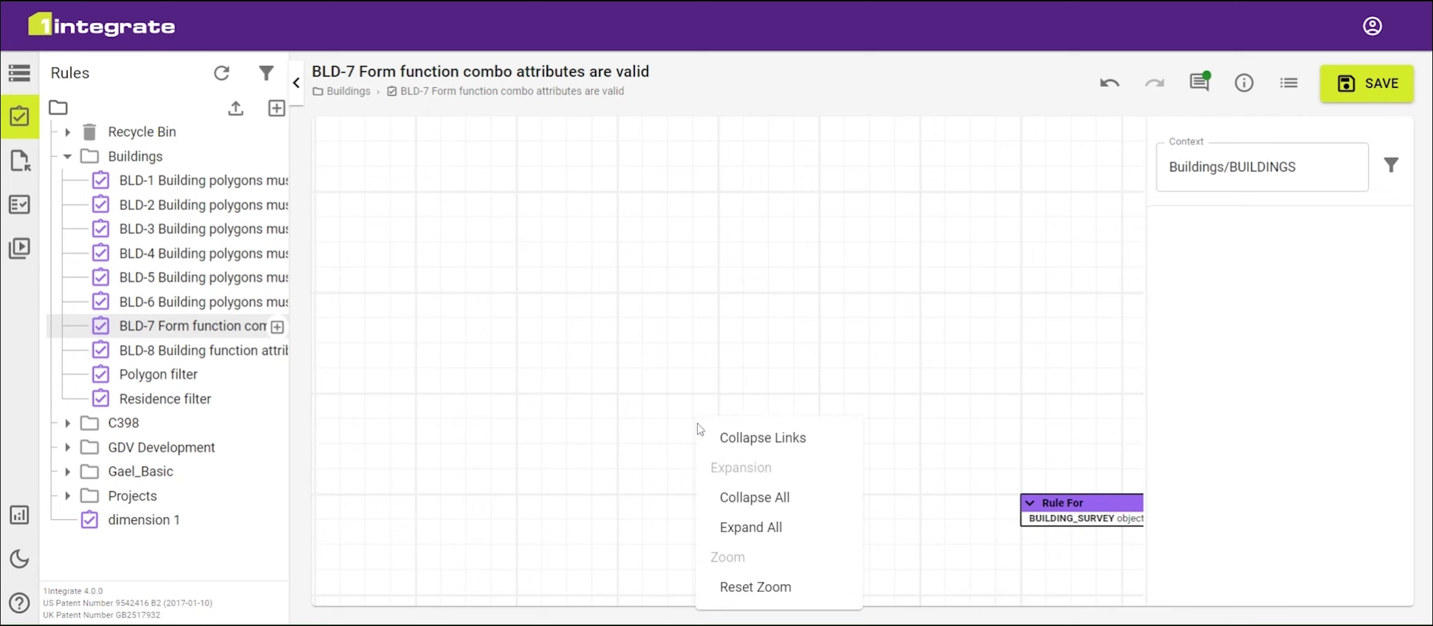
pyautogui.click(766, 588)
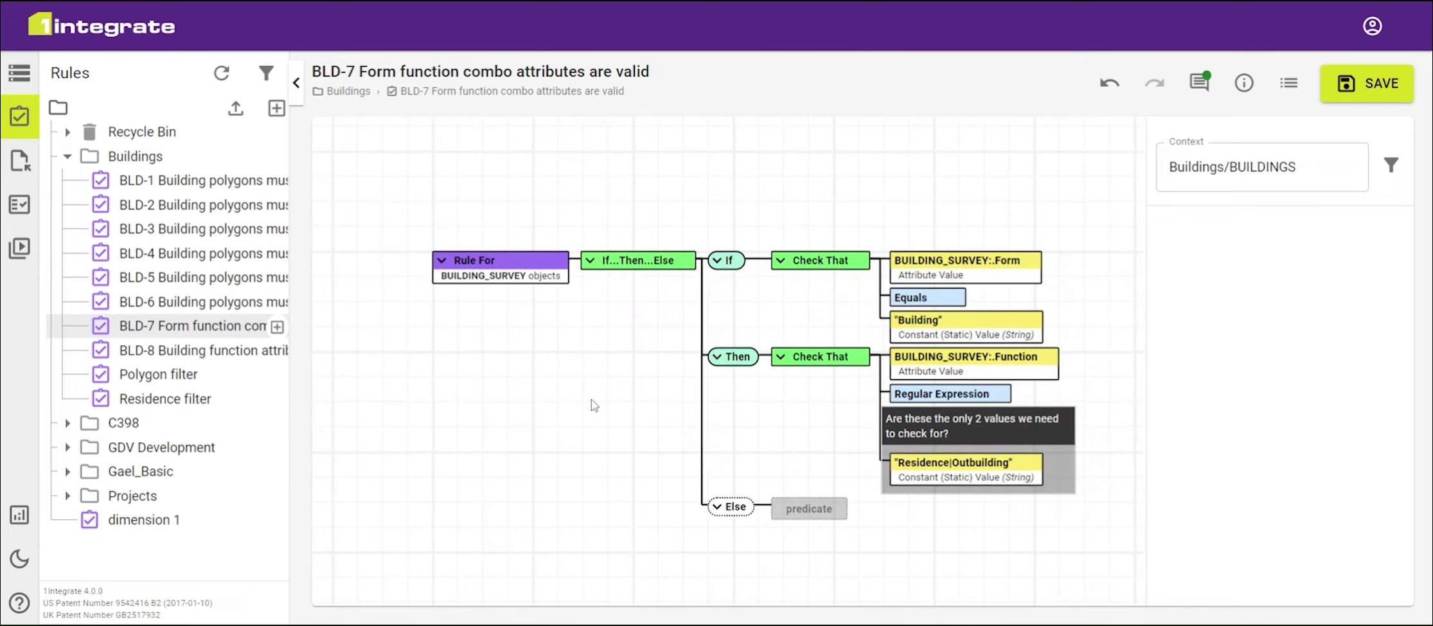
# - Collapse the Check That node in the If branch to its summary and expand it again
pyautogui.click(779, 262)
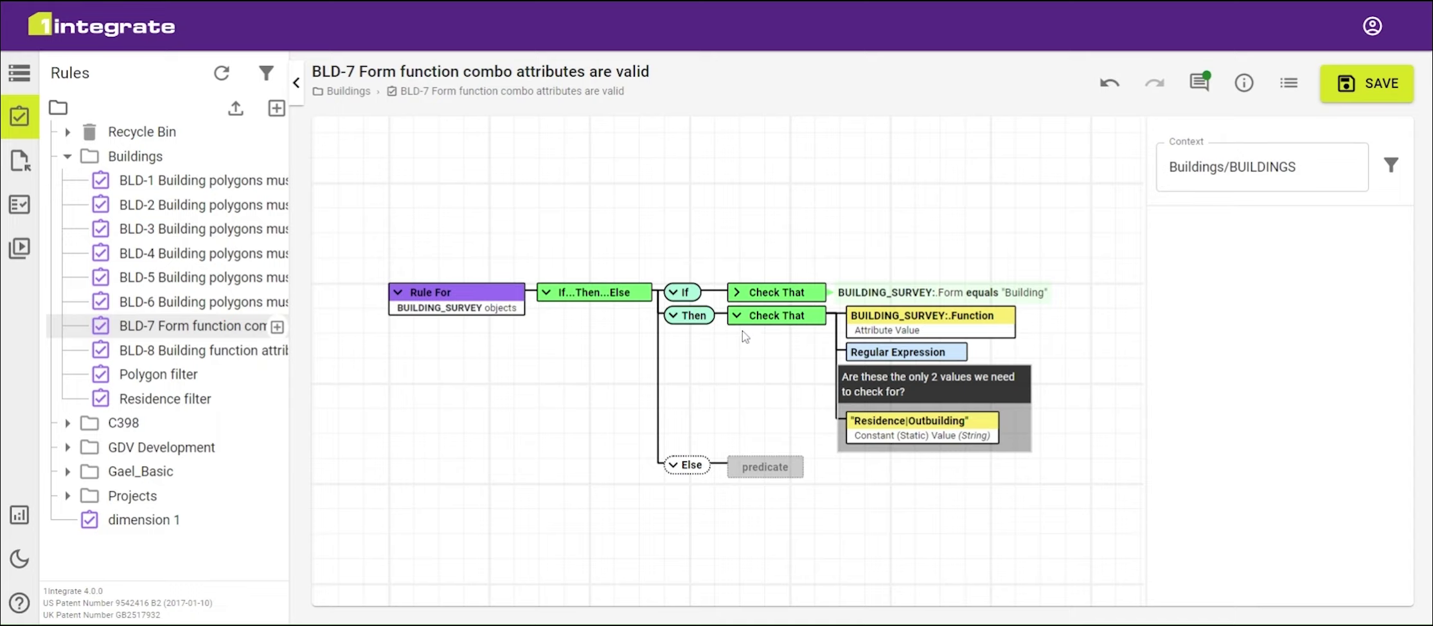
pyautogui.click(736, 291)
pyautogui.moveTo(585, 427); pyautogui.dragTo(582, 383)
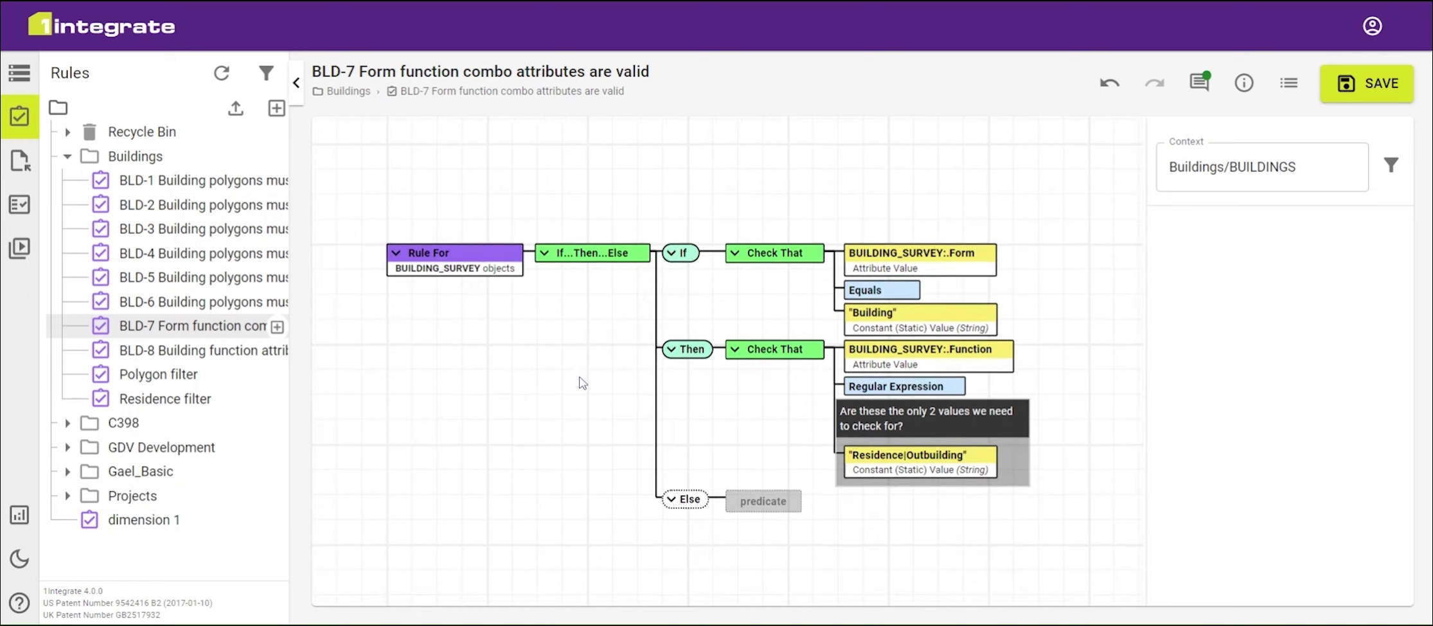
# - Hide the list of rules and widen the drawing area of the rule canvas
pyautogui.click(296, 95)
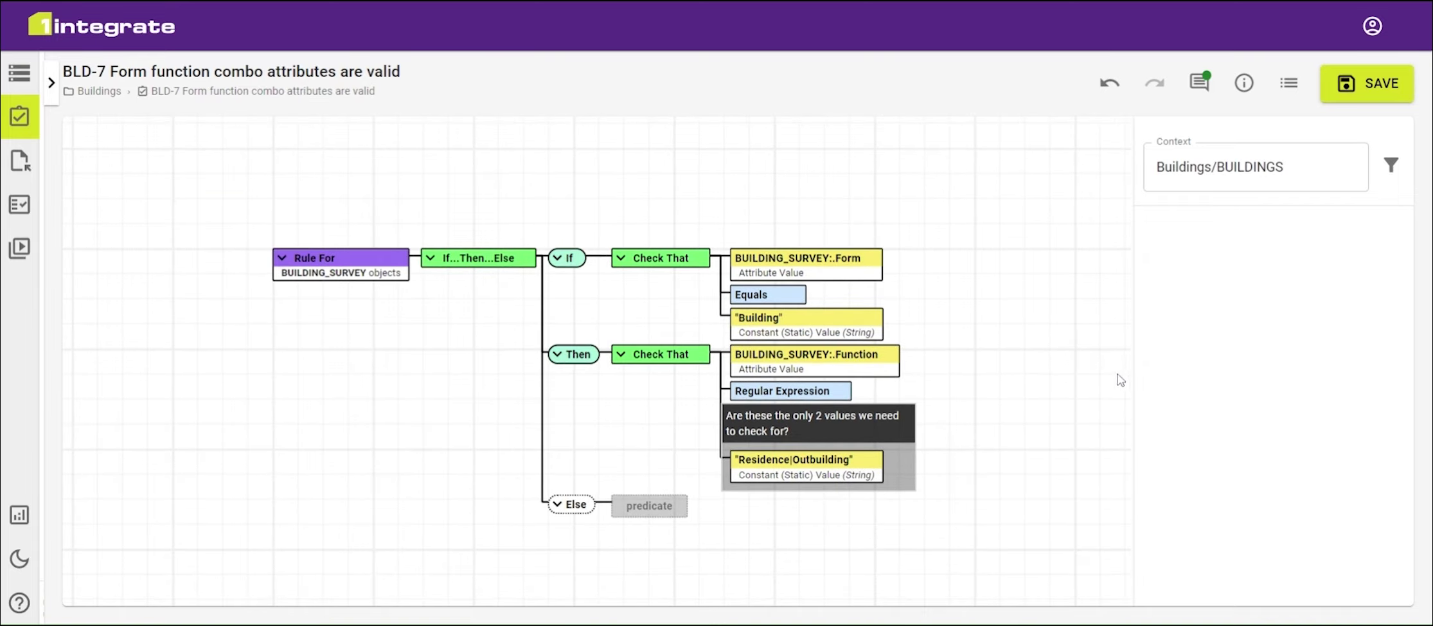
pyautogui.moveTo(1134, 379); pyautogui.dragTo(1166, 374)
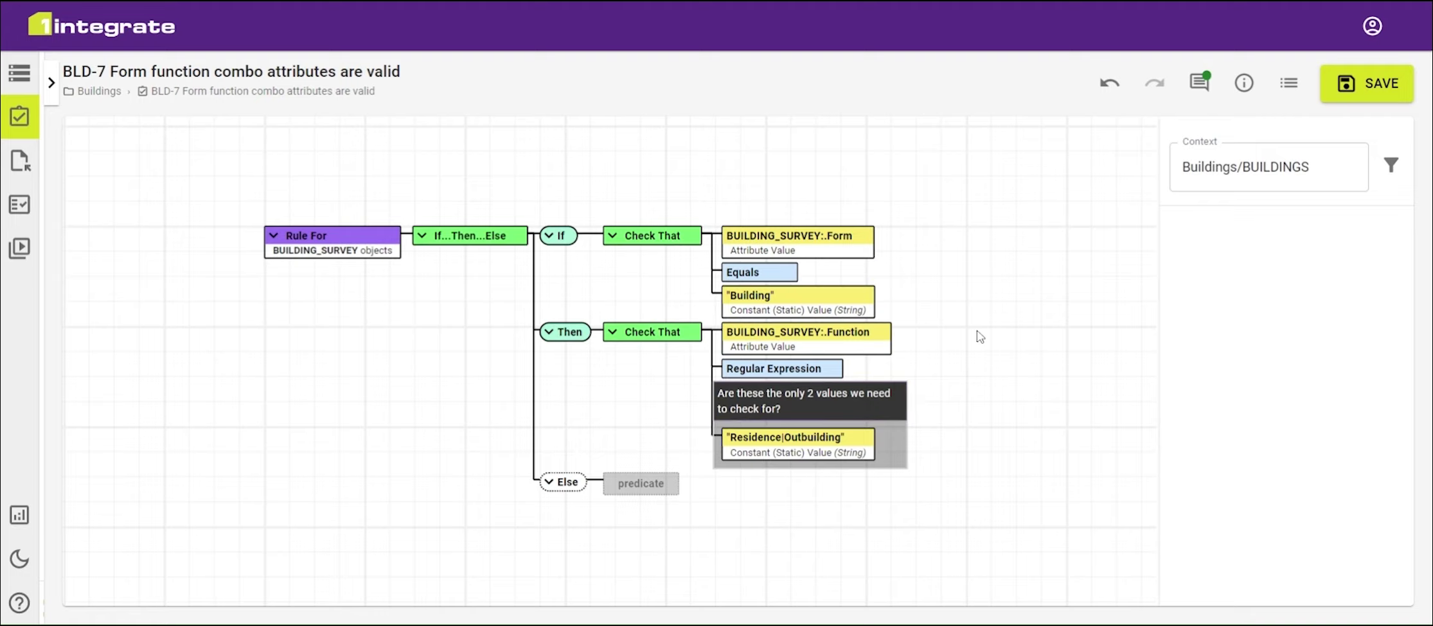
pyautogui.moveTo(957, 310); pyautogui.dragTo(980, 322)
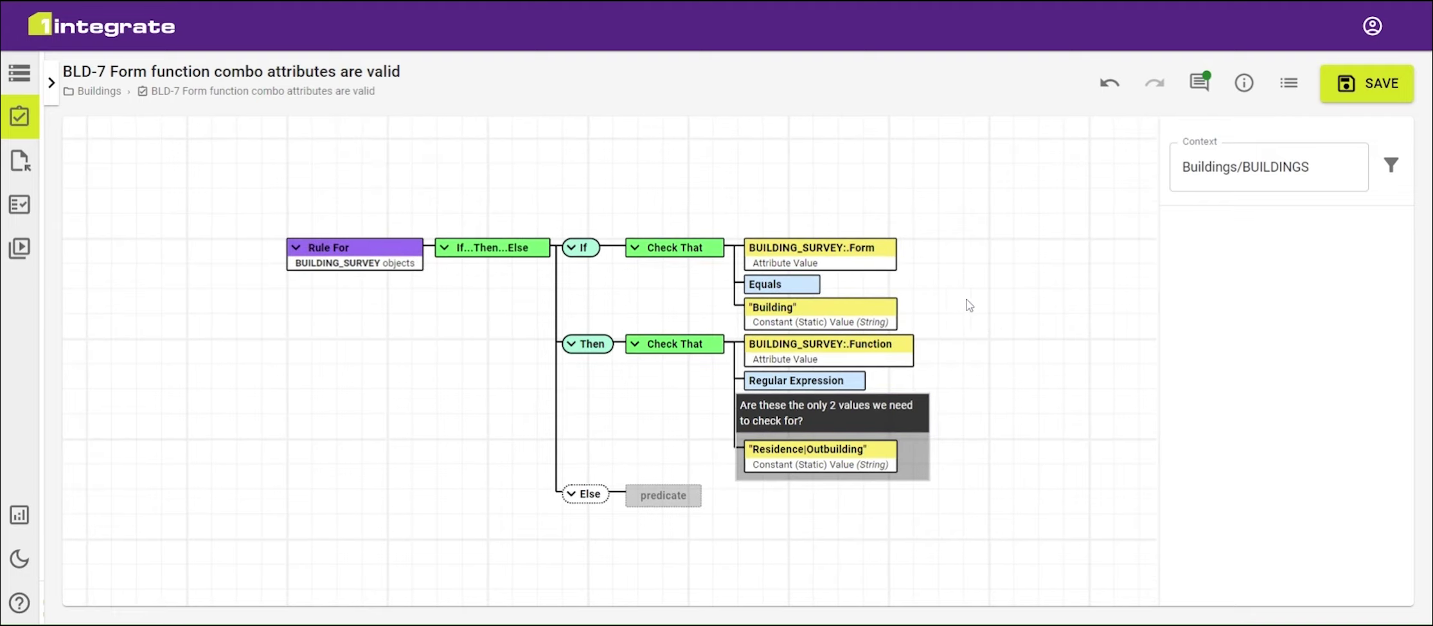
# - Add a comment reading "Comment" to the BUILDING_SURVEY:.Form attribute value in the If branch
pyautogui.rightClick(808, 254)
pyautogui.click(823, 175)
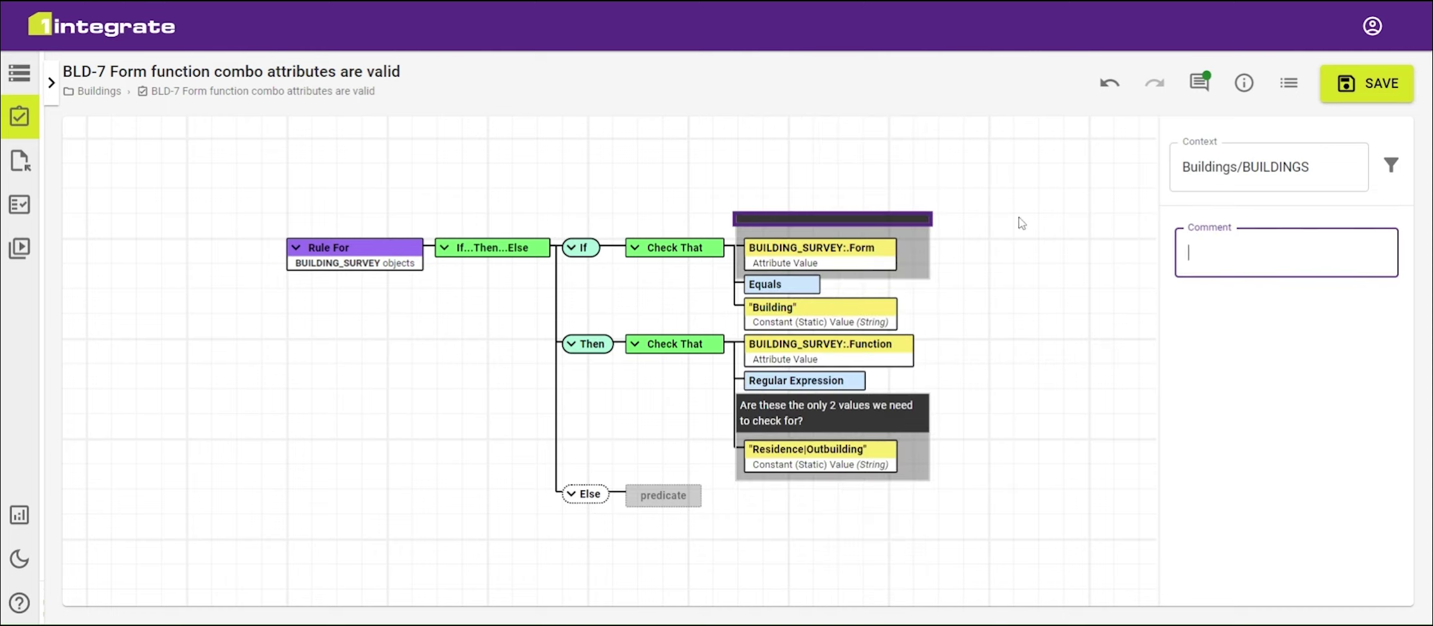
pyautogui.write('Comment')
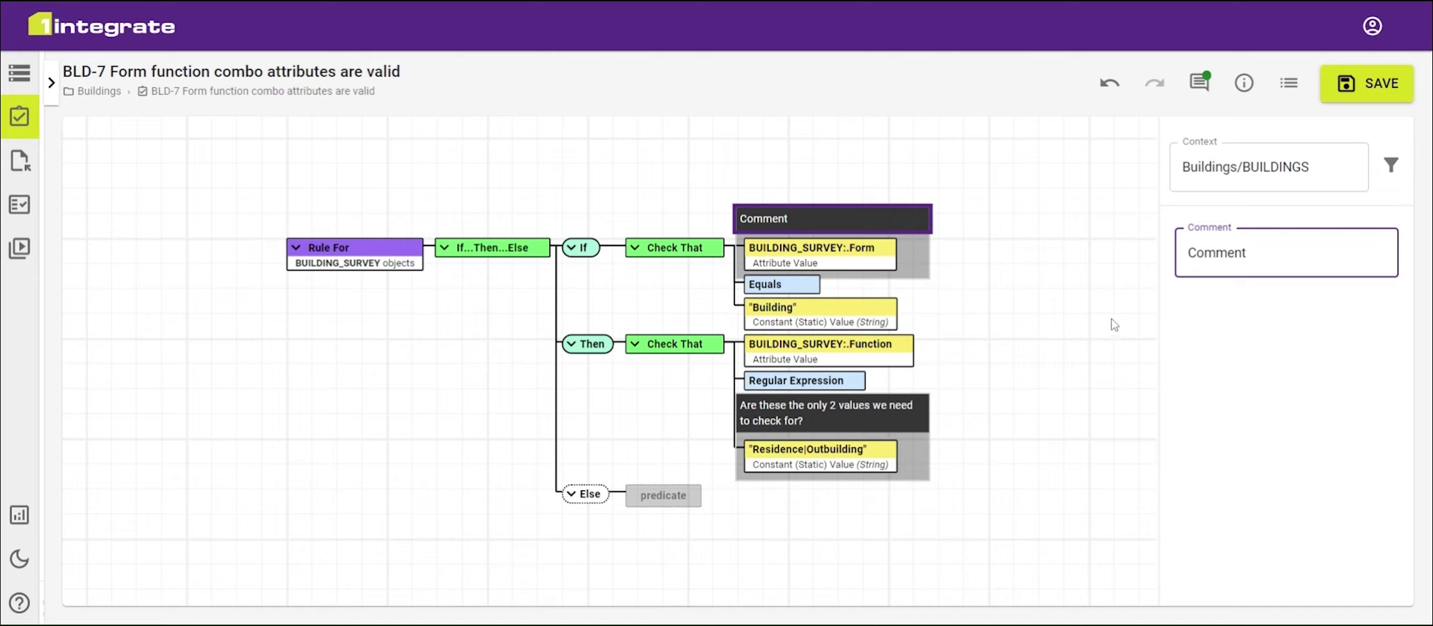
pyautogui.click(1011, 321)
pyautogui.moveTo(1012, 322); pyautogui.dragTo(1019, 348)
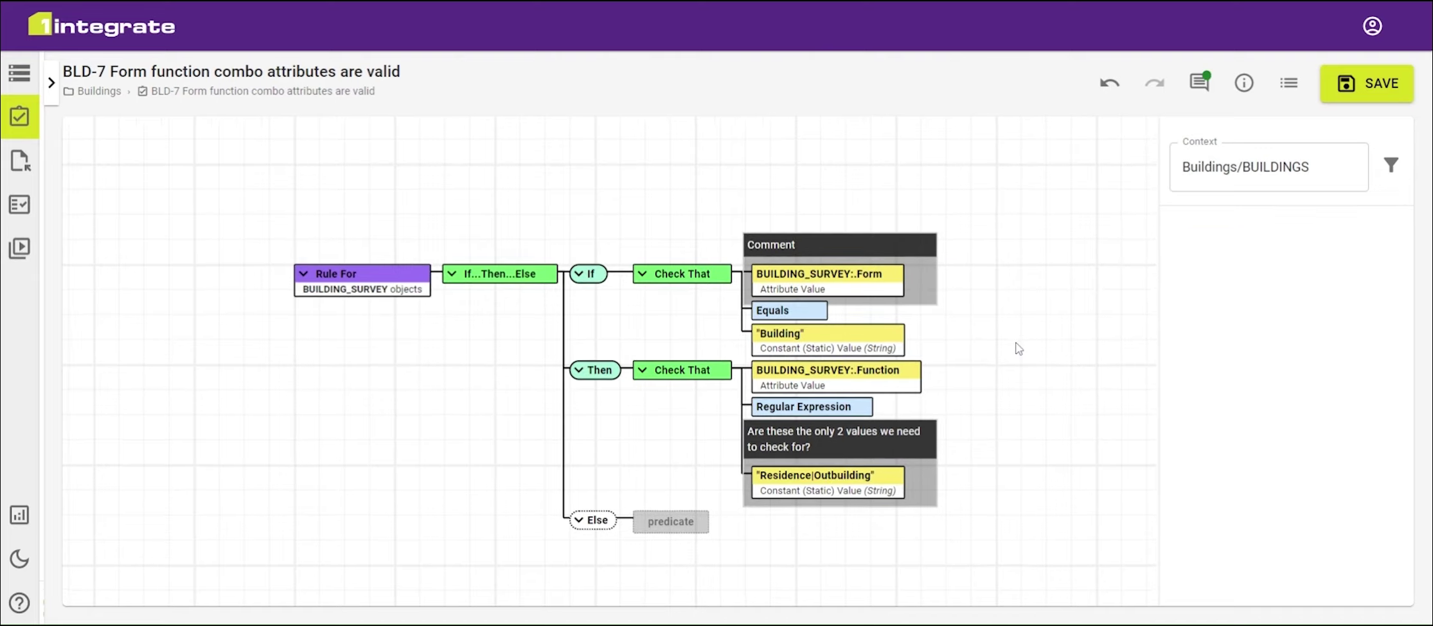
# - Detach the commented BUILDING_SURVEY:.Form value from the If branch's Check That and attach it back in its value slot
pyautogui.click(839, 276)
pyautogui.moveTo(839, 276); pyautogui.dragTo(940, 256)
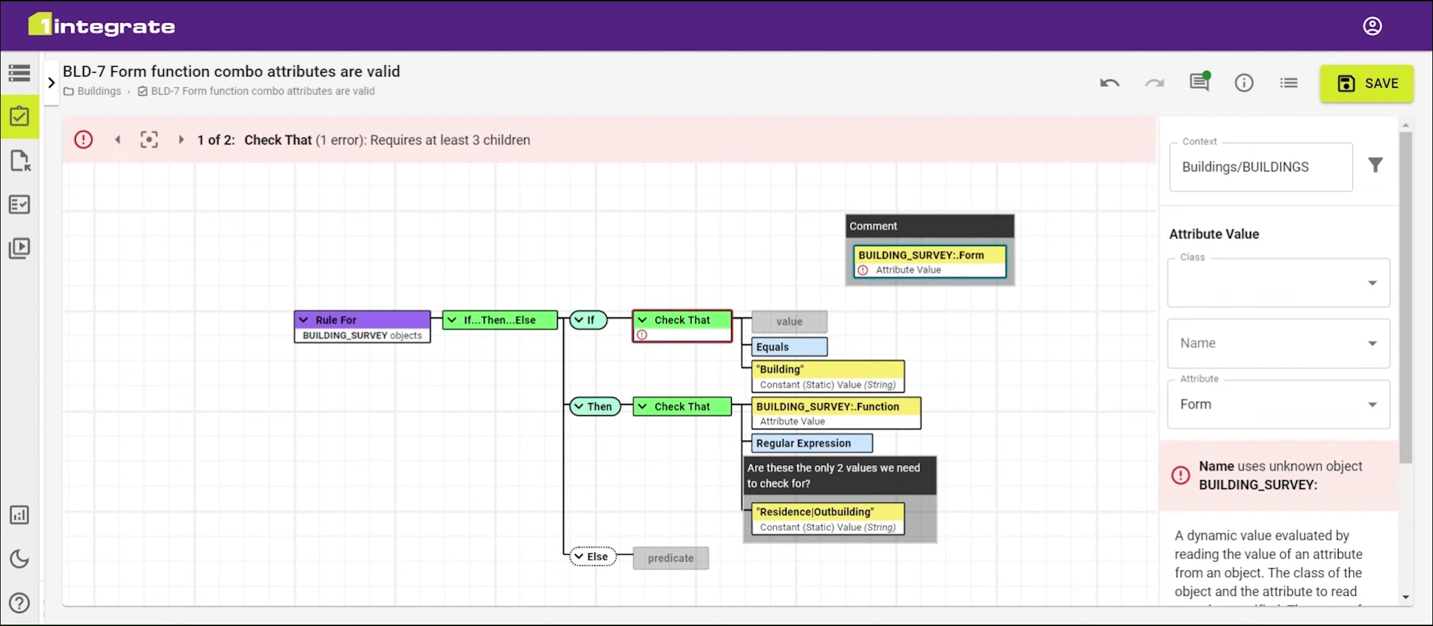
pyautogui.moveTo(923, 255)
pyautogui.moveTo(923, 254); pyautogui.dragTo(845, 313)
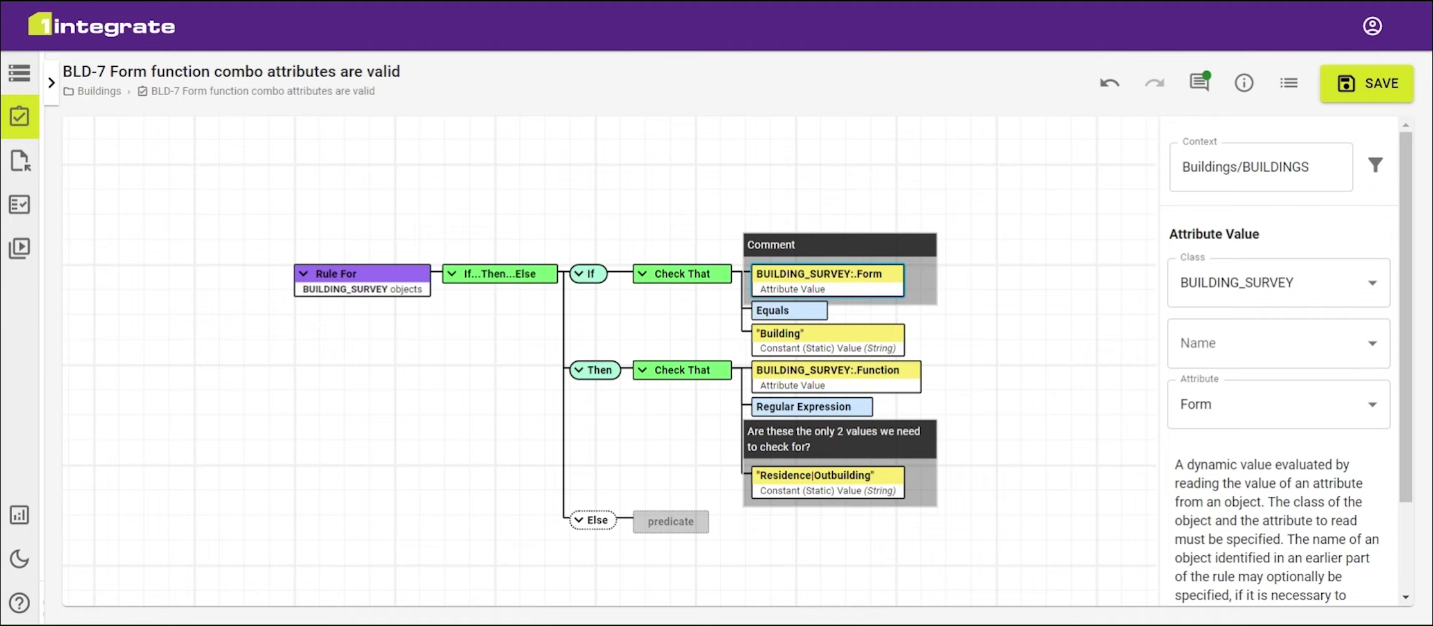
# - Detach the If...Then...Else block from Rule For and place it on an empty area of the canvas
pyautogui.scroll(-3, 630, 444)
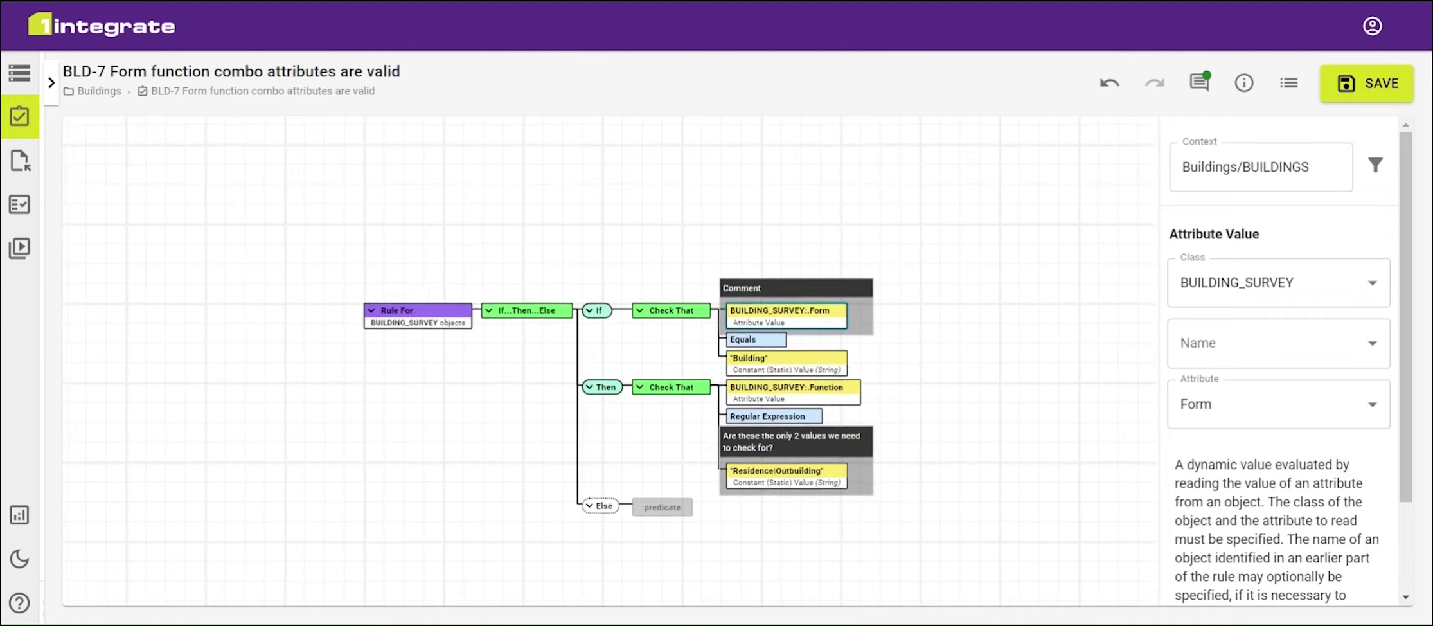
pyautogui.moveTo(501, 414); pyautogui.dragTo(390, 476)
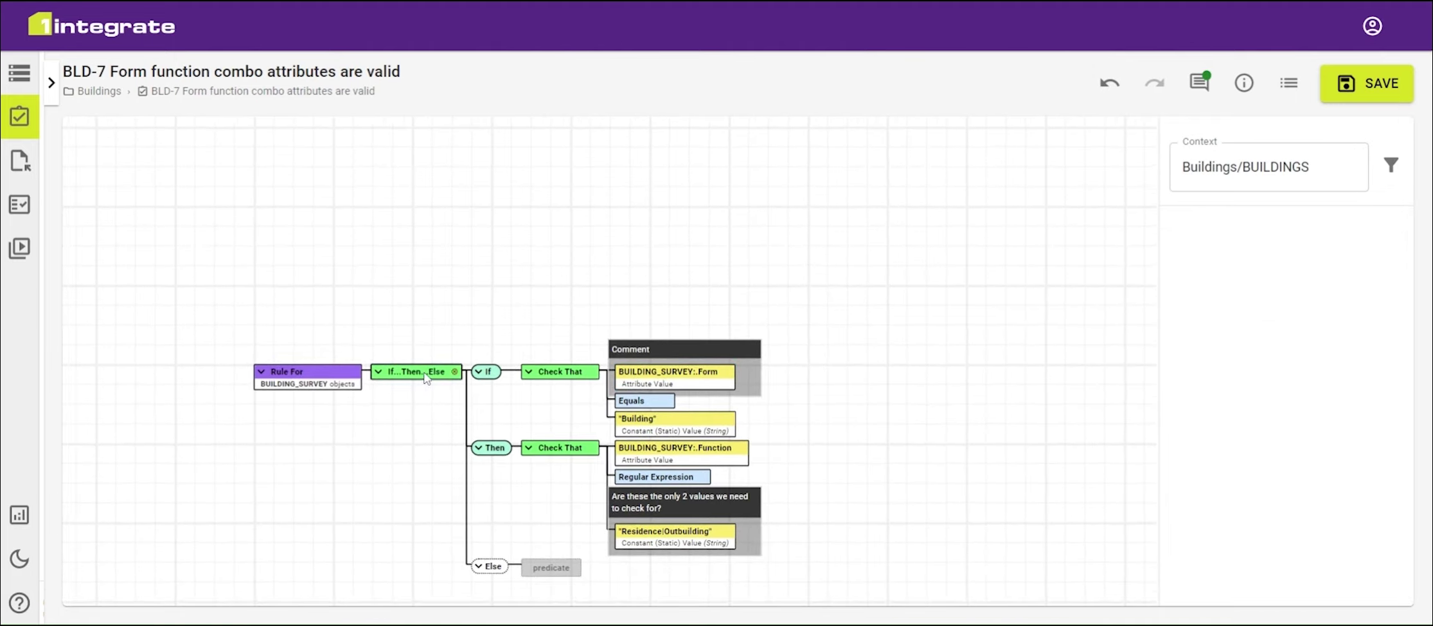
pyautogui.moveTo(432, 372); pyautogui.dragTo(826, 154)
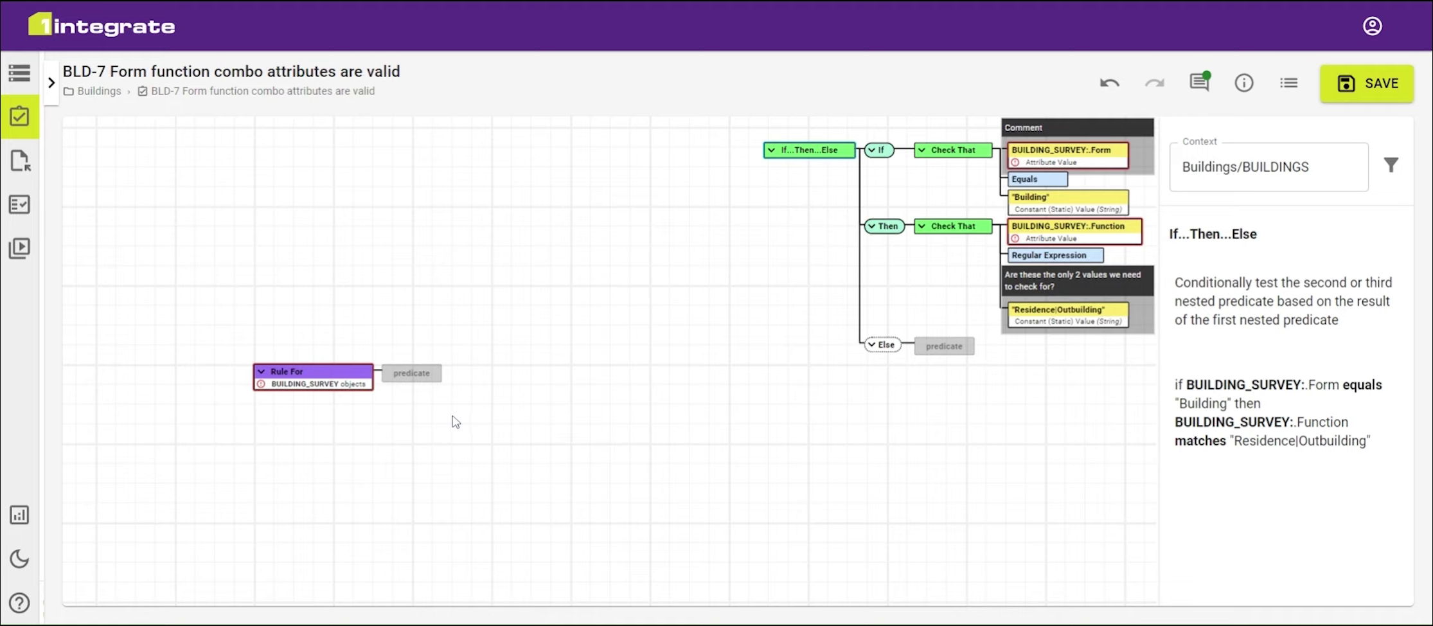
# - Confirm Buildings/BUILDINGS as the rule's context and BUILDING_SURVEY as the class of the Rule For node
pyautogui.click(312, 386)
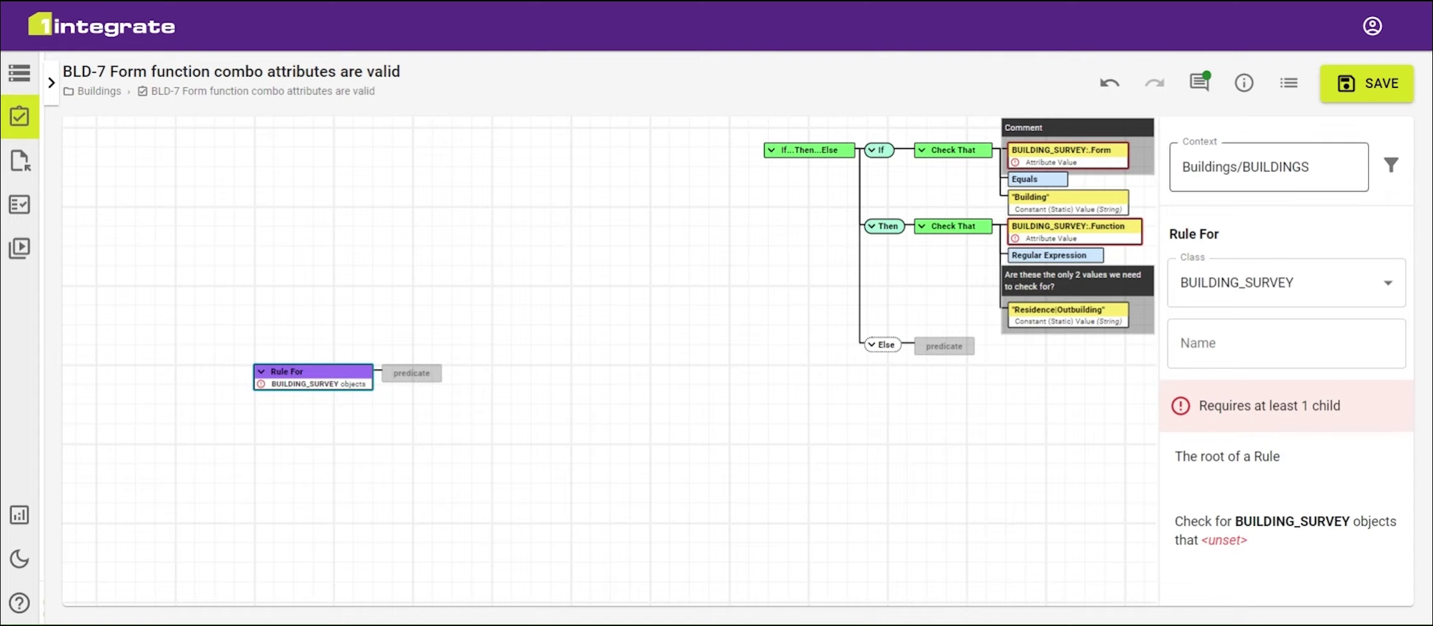
pyautogui.click(1261, 187)
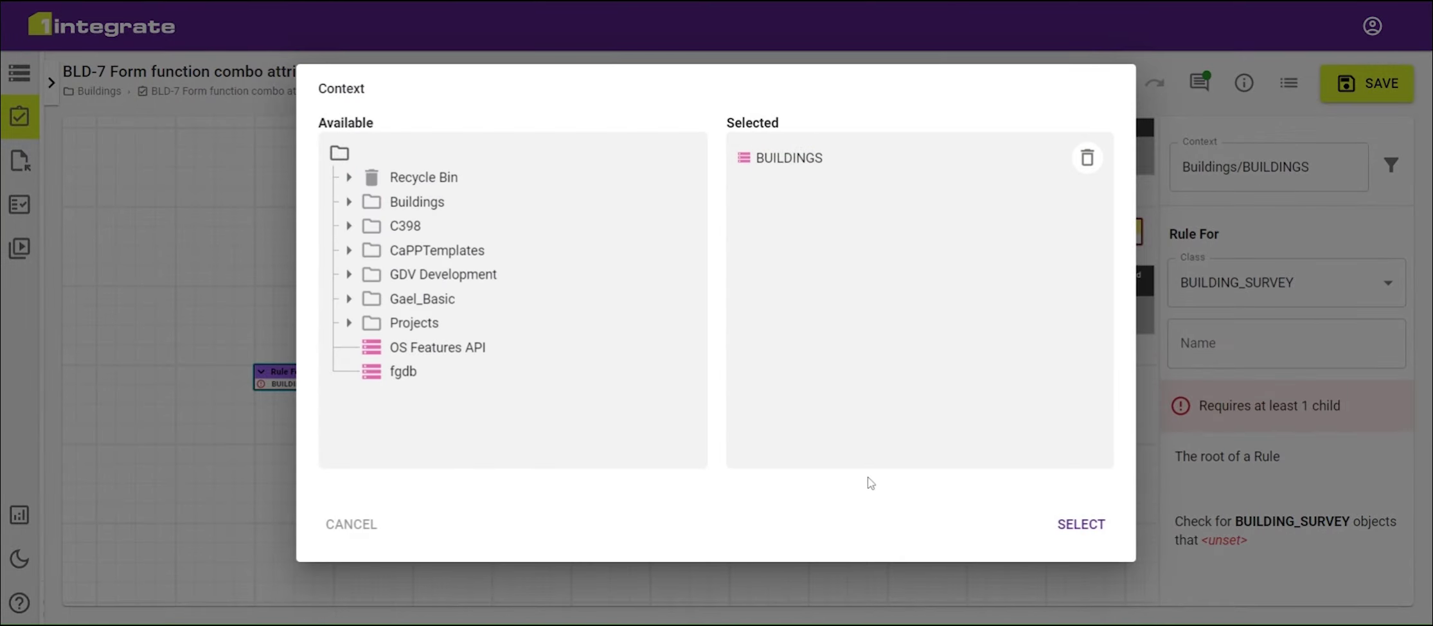
pyautogui.click(1080, 524)
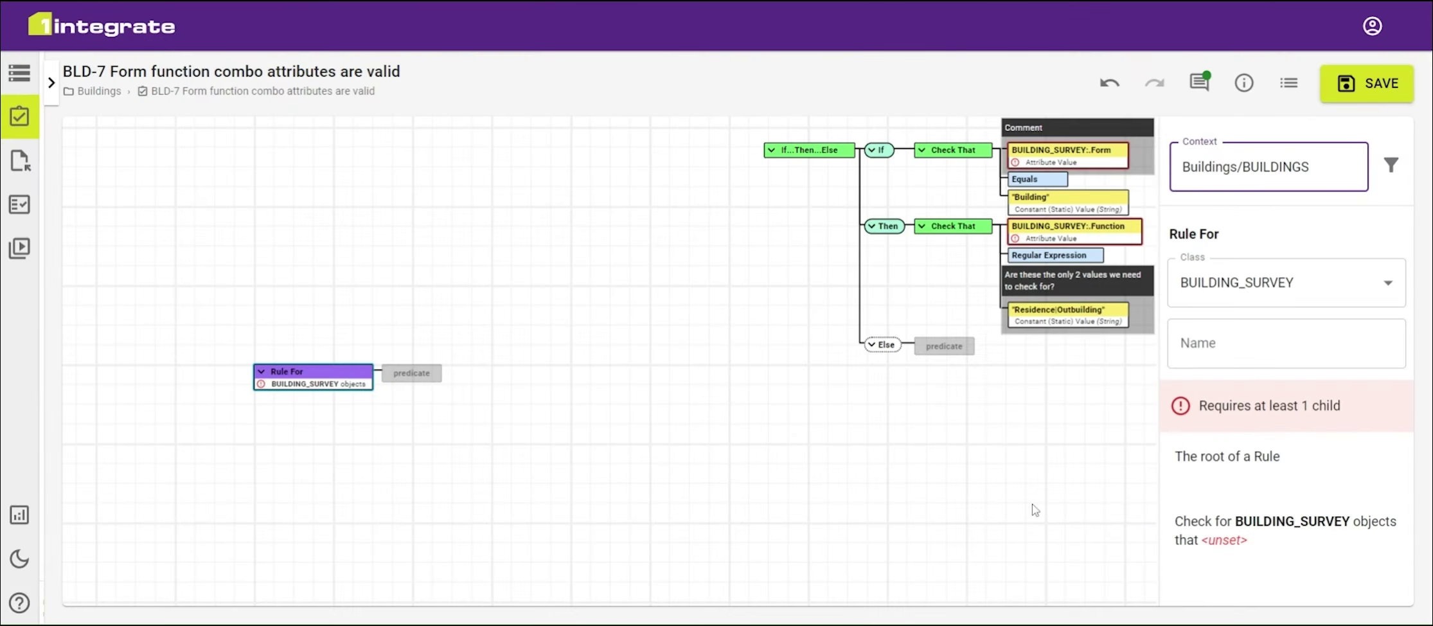
pyautogui.click(1317, 289)
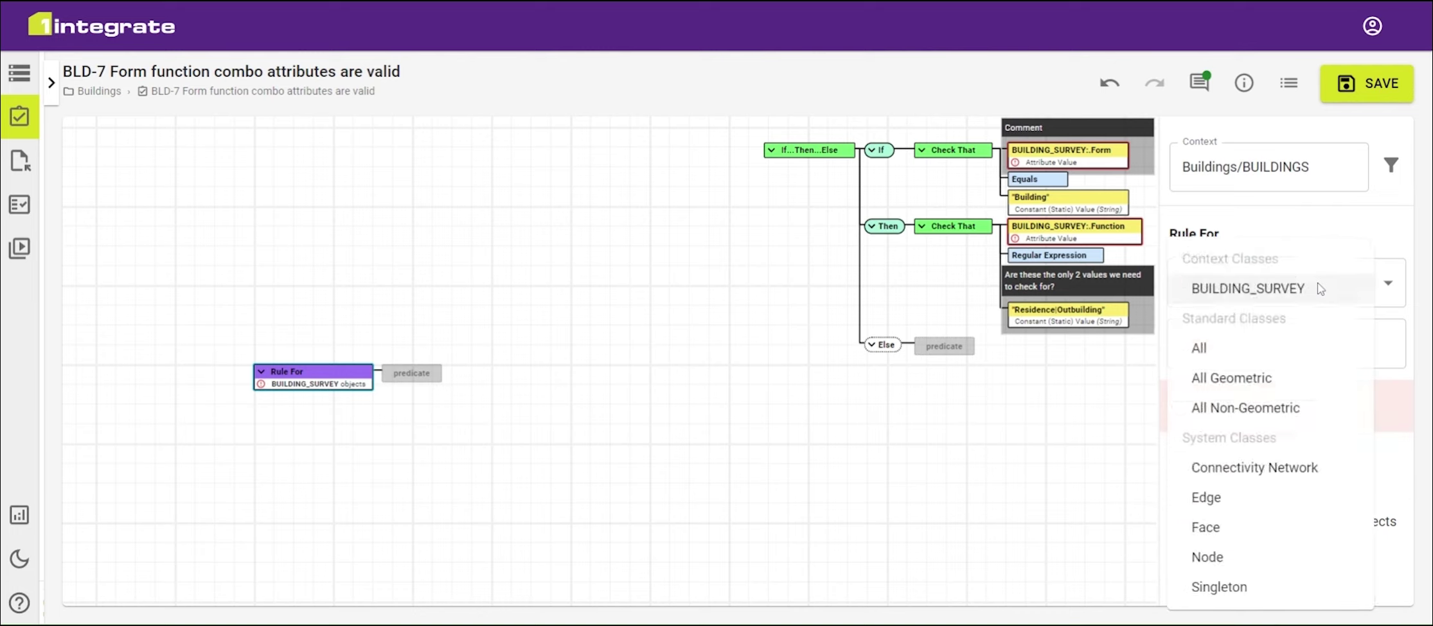
pyautogui.click(1269, 293)
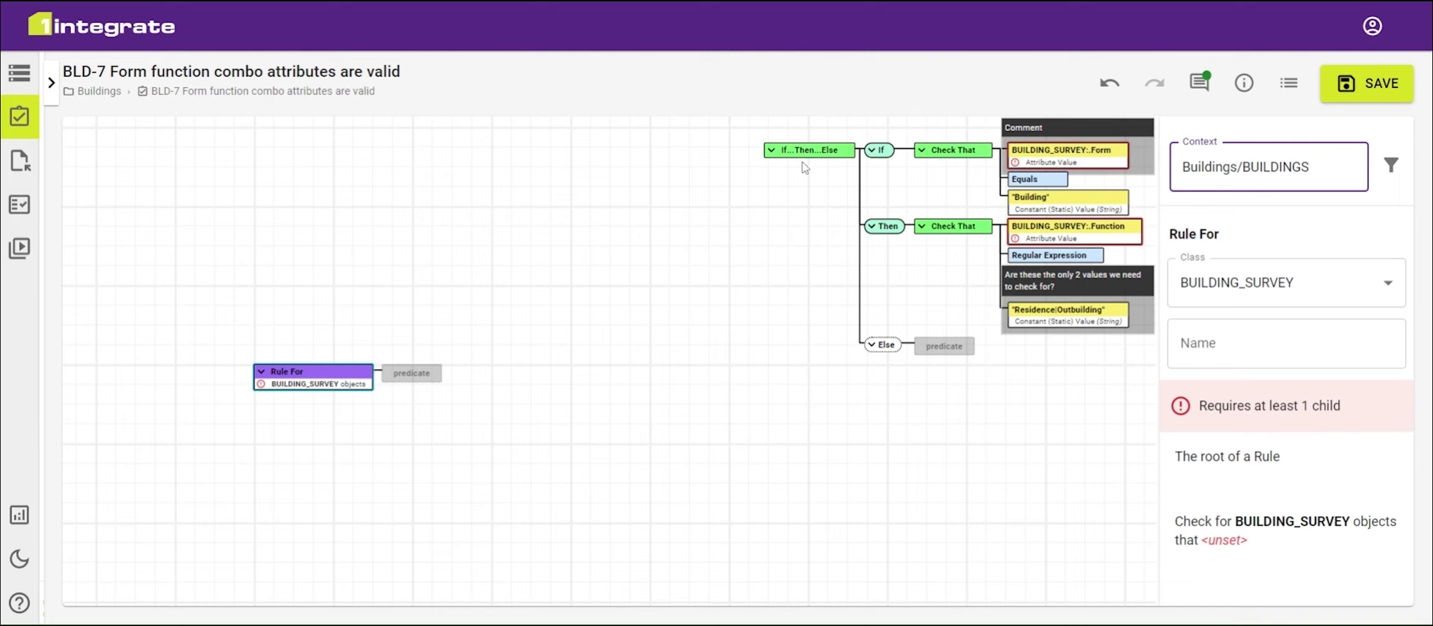
# - Add a new If...Then...Else predicate under Rule For and a Check That predicate in its If branch
pyautogui.click(412, 374)
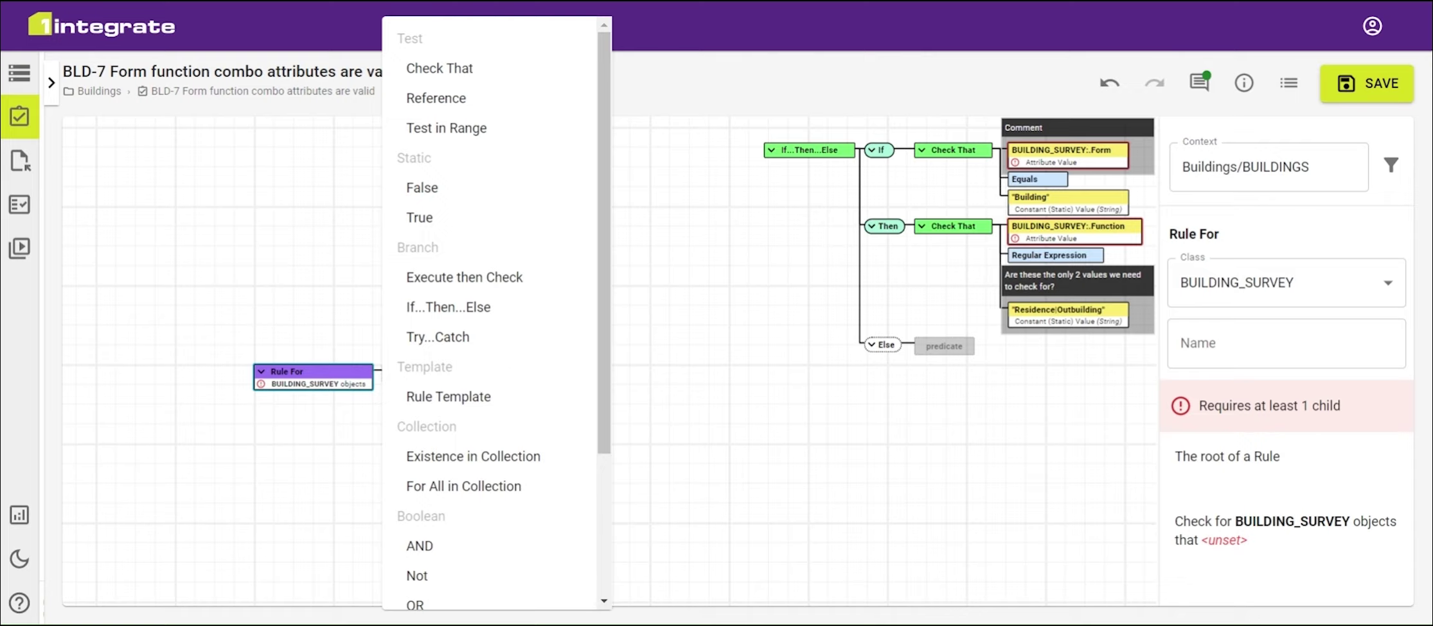
pyautogui.click(453, 309)
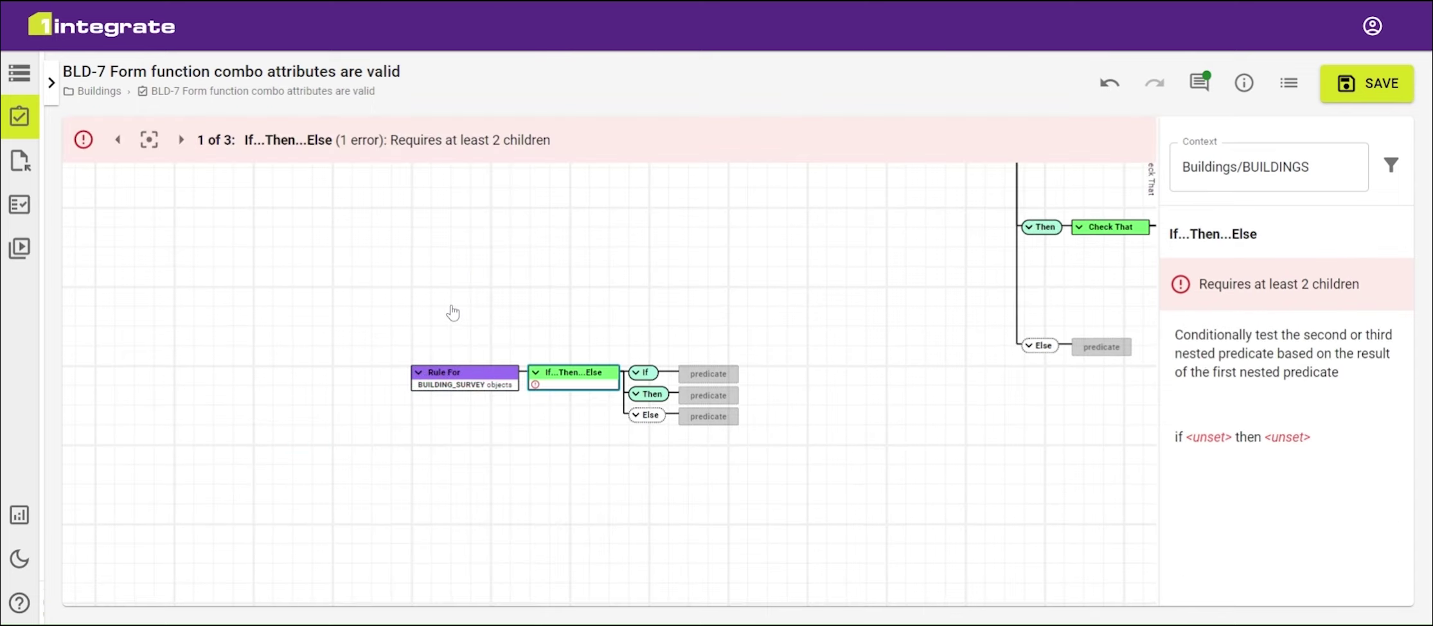
pyautogui.moveTo(810, 409); pyautogui.dragTo(646, 459)
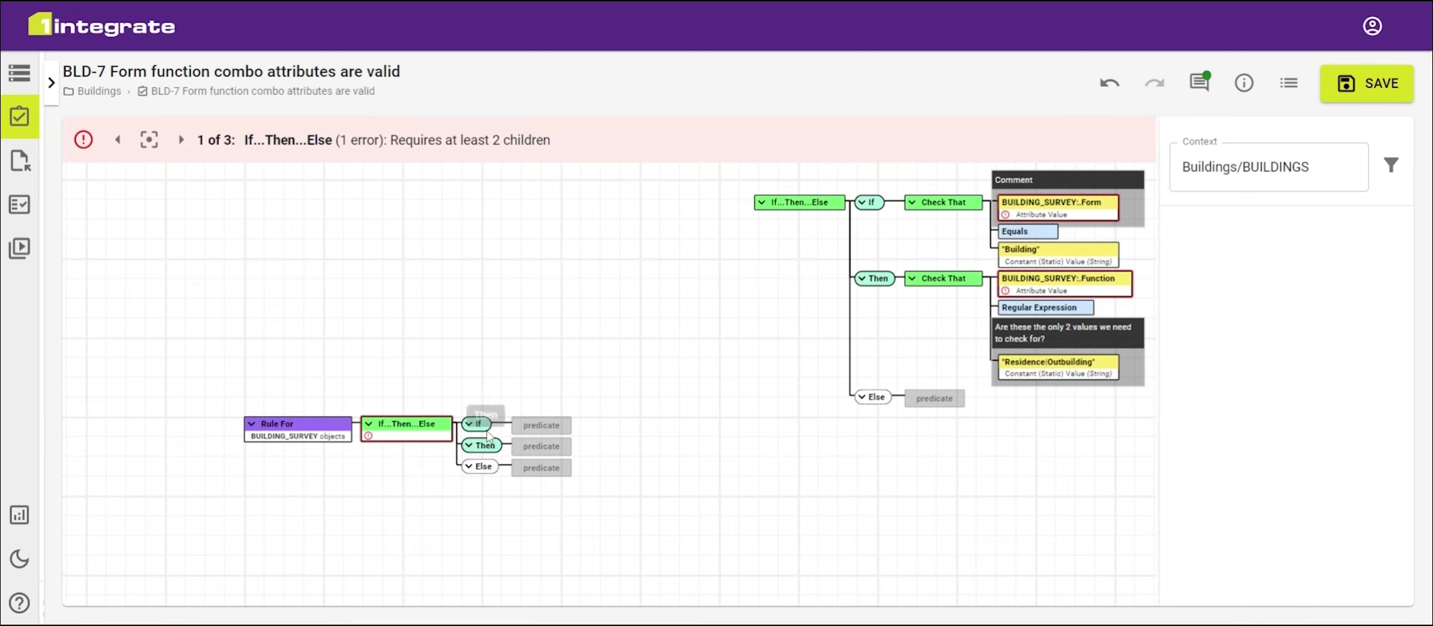
pyautogui.hscroll(5, 548, 356)
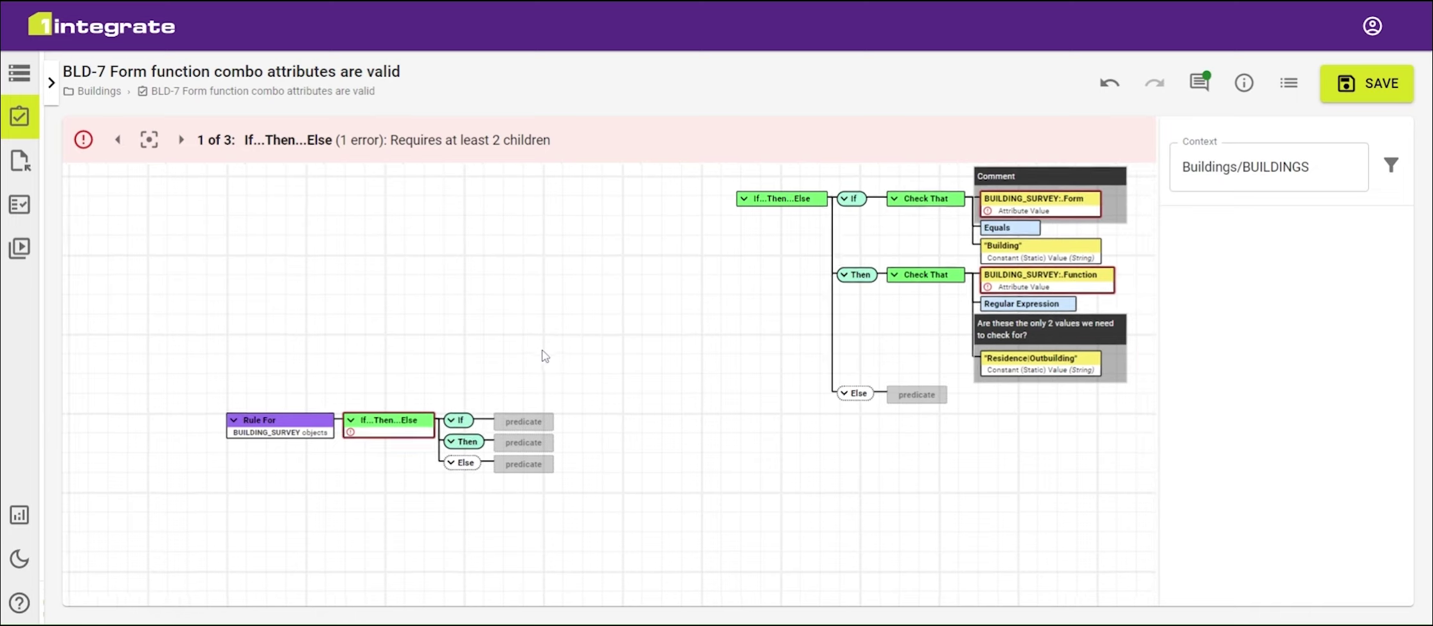
pyautogui.moveTo(479, 356); pyautogui.dragTo(484, 405)
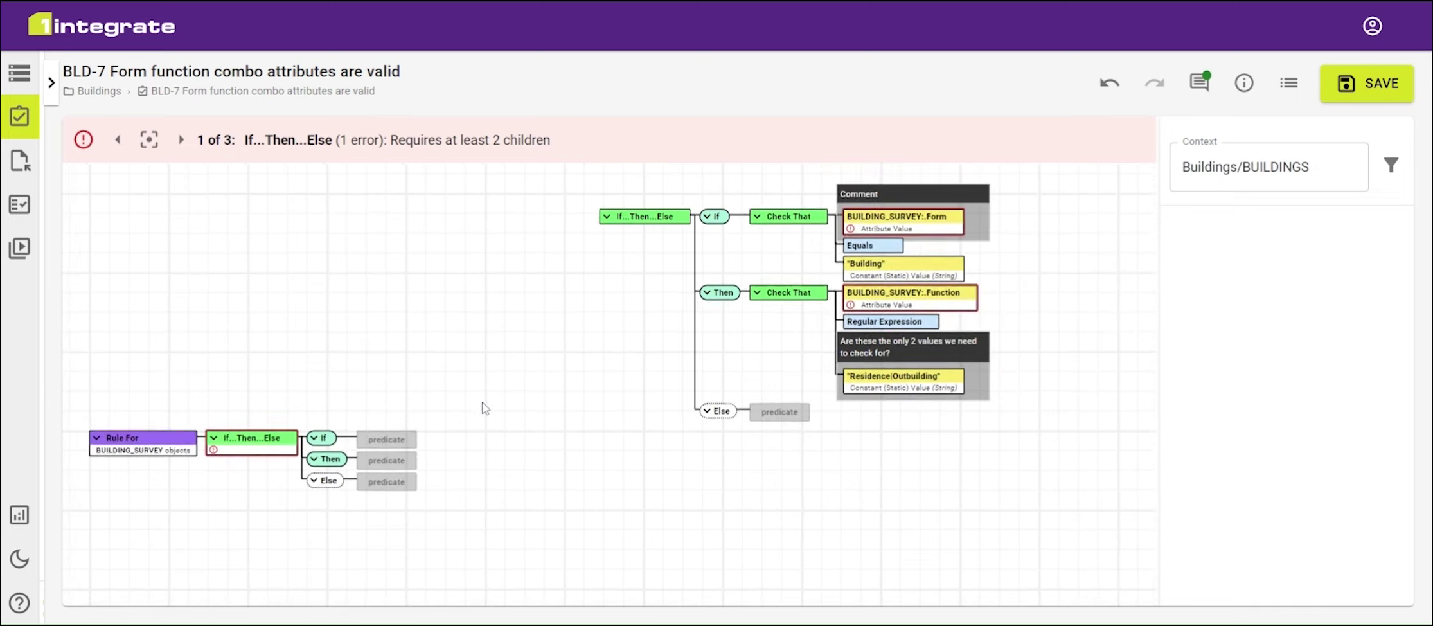
pyautogui.click(386, 440)
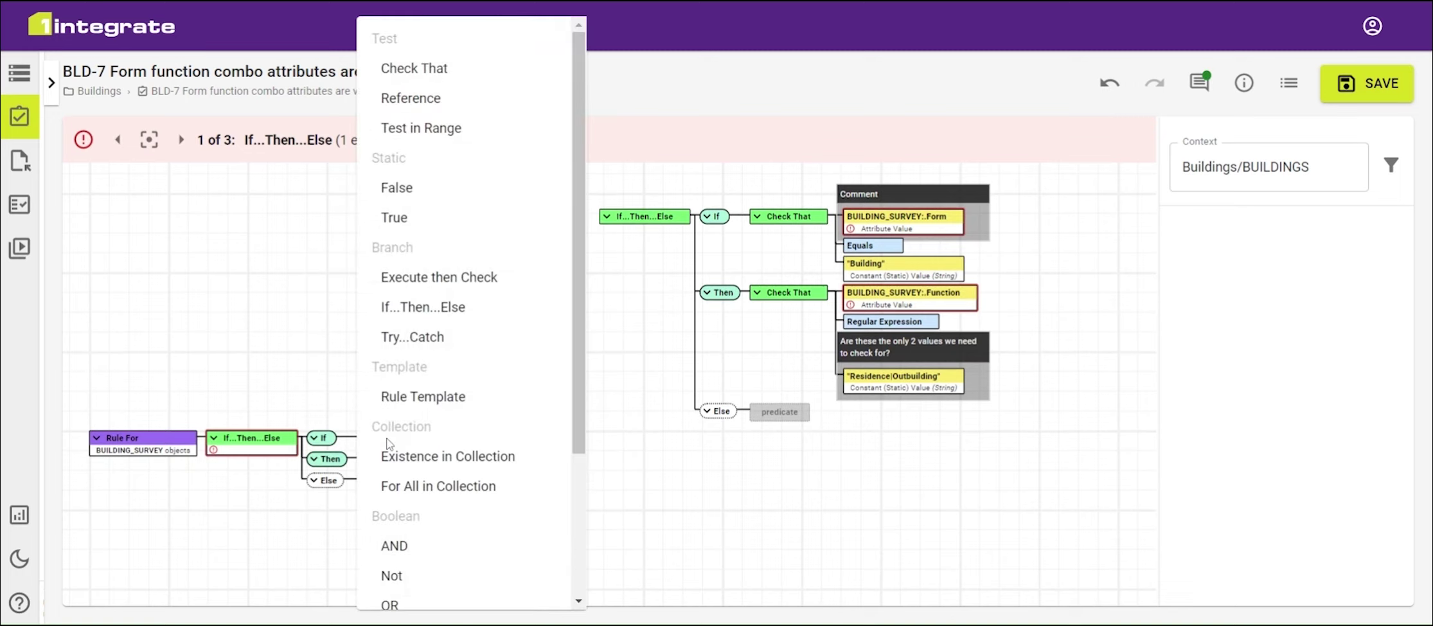
pyautogui.click(464, 71)
# - Add an Attribute Value as the first value of the new If branch's Check That
pyautogui.click(627, 339)
pyautogui.moveTo(627, 339); pyautogui.dragTo(554, 356)
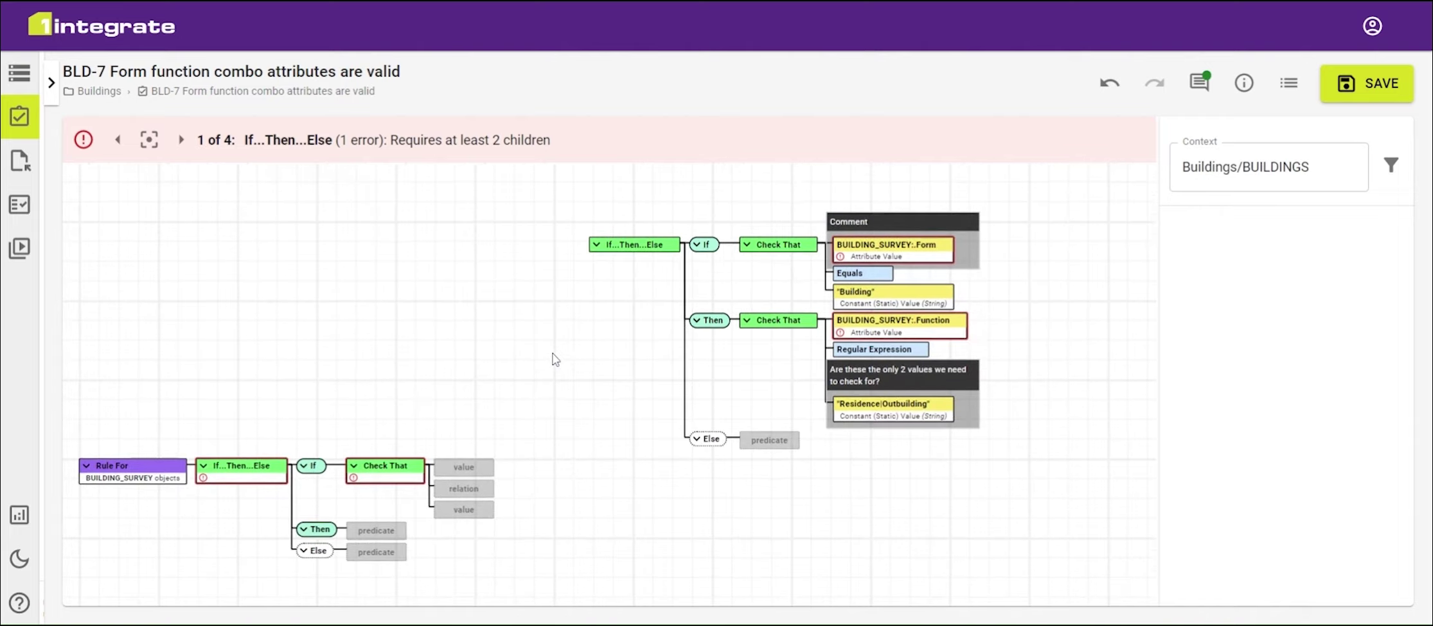
pyautogui.click(469, 467)
pyautogui.click(507, 70)
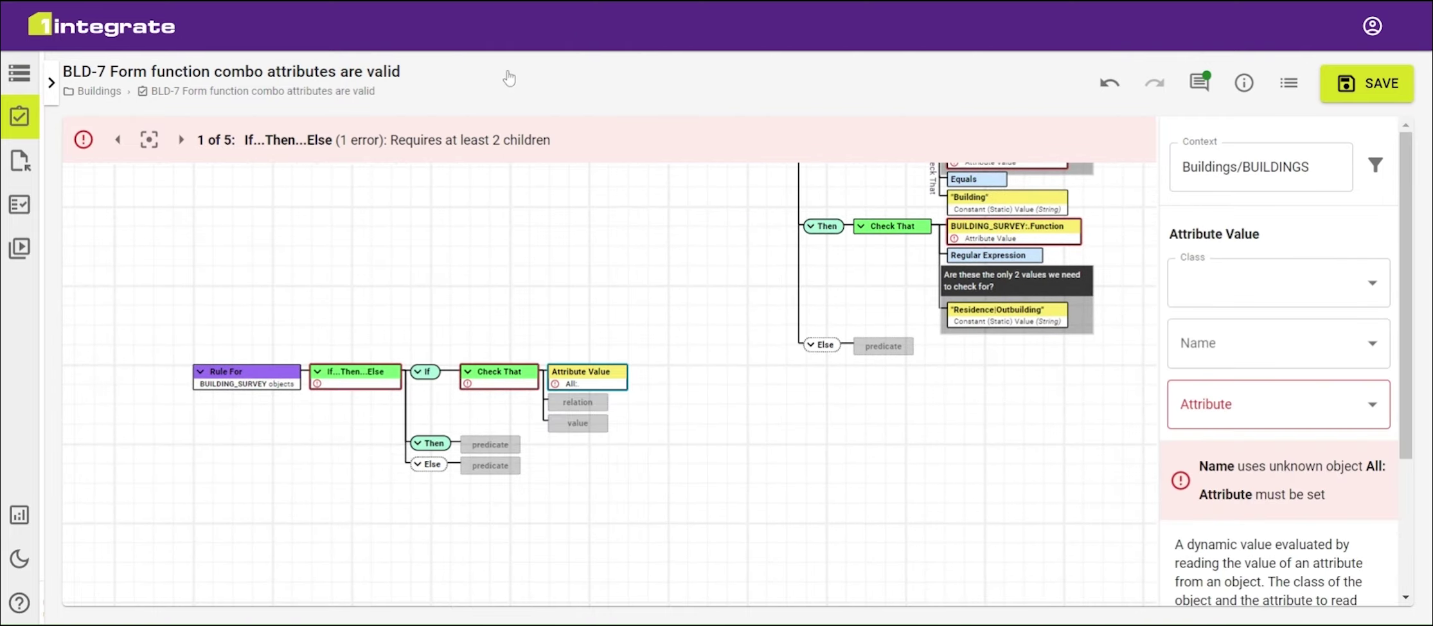
pyautogui.moveTo(1041, 425); pyautogui.dragTo(959, 520)
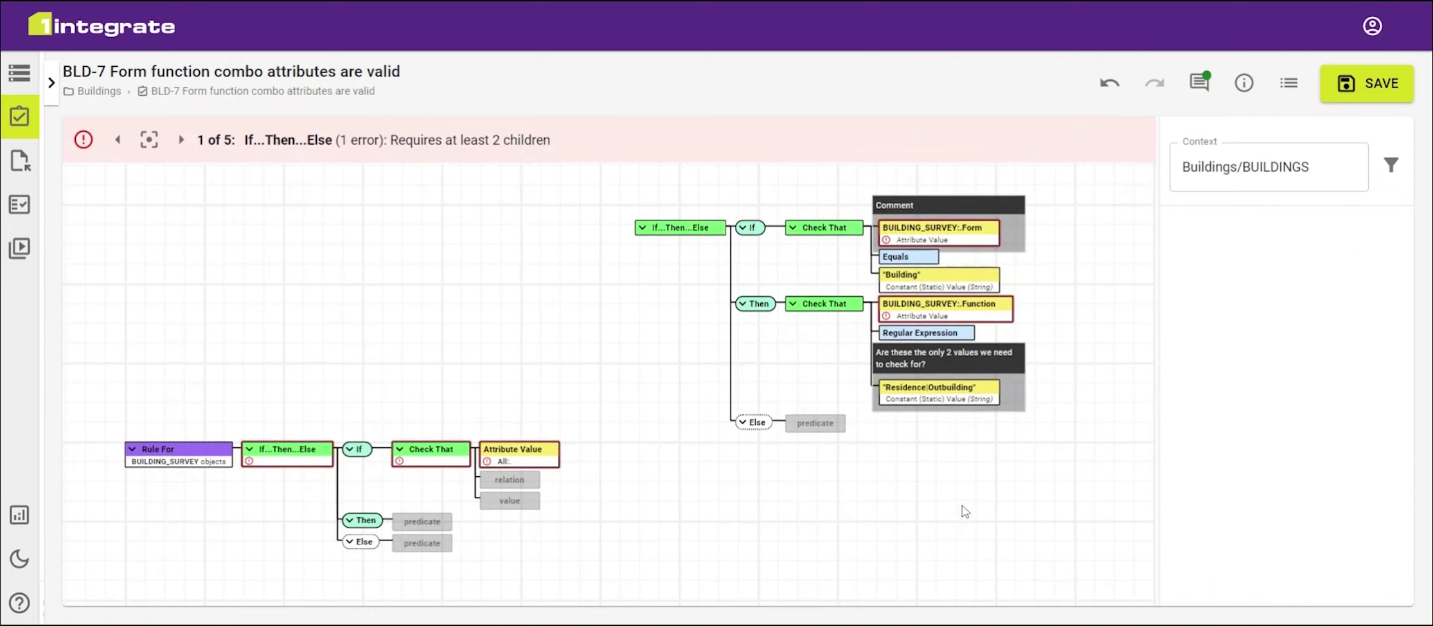
# - Set the new If branch's Attribute Value to class BUILDING_SURVEY and attribute Form
pyautogui.click(520, 450)
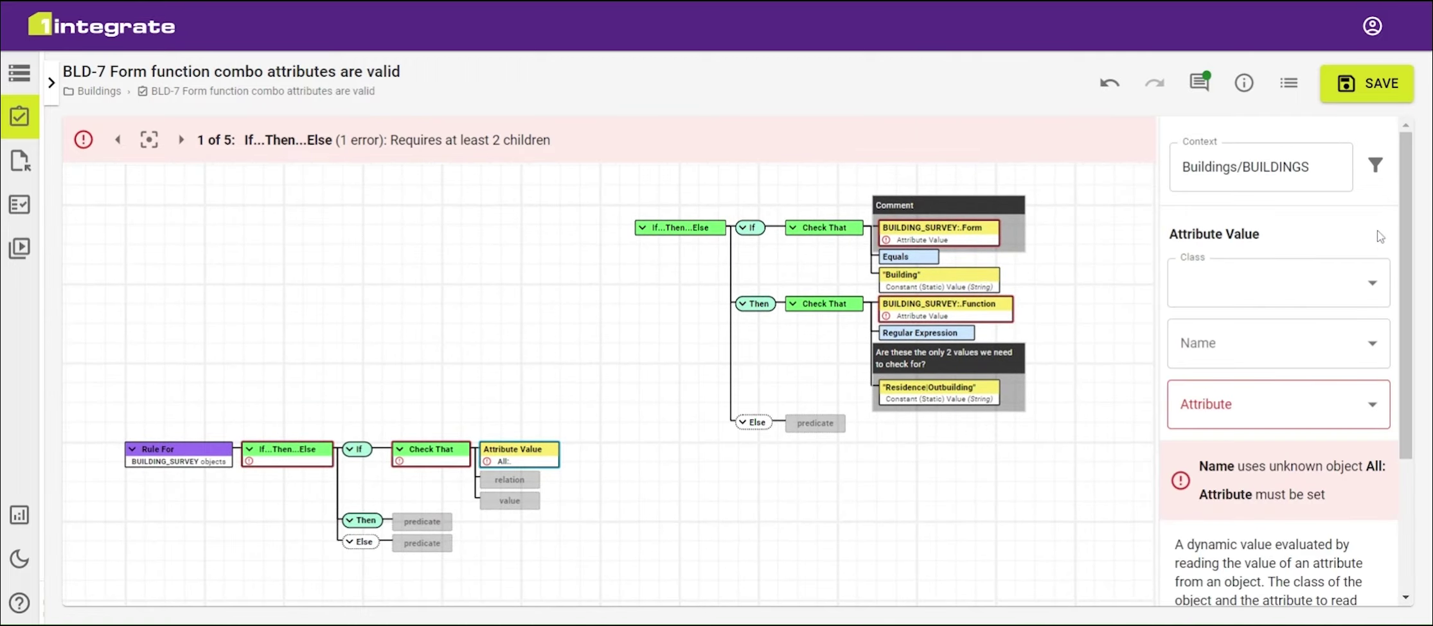
pyautogui.click(1322, 283)
pyautogui.click(1261, 362)
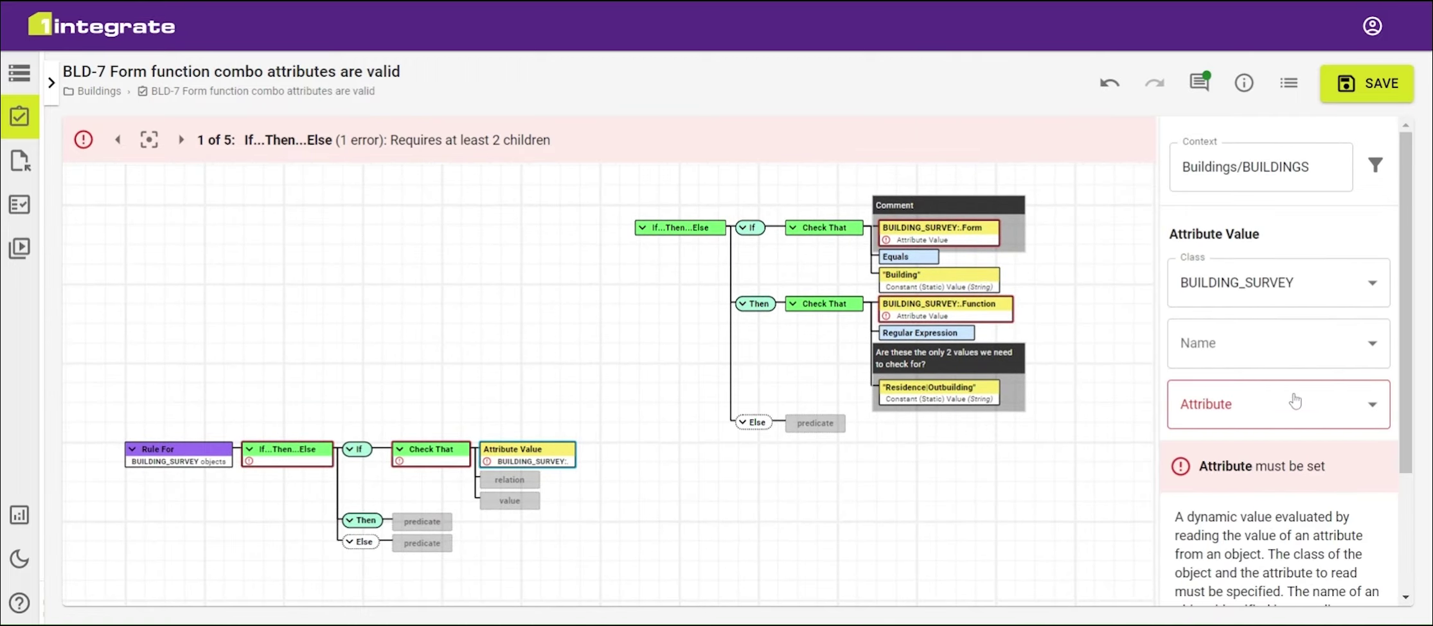
pyautogui.click(1289, 421)
pyautogui.click(1250, 455)
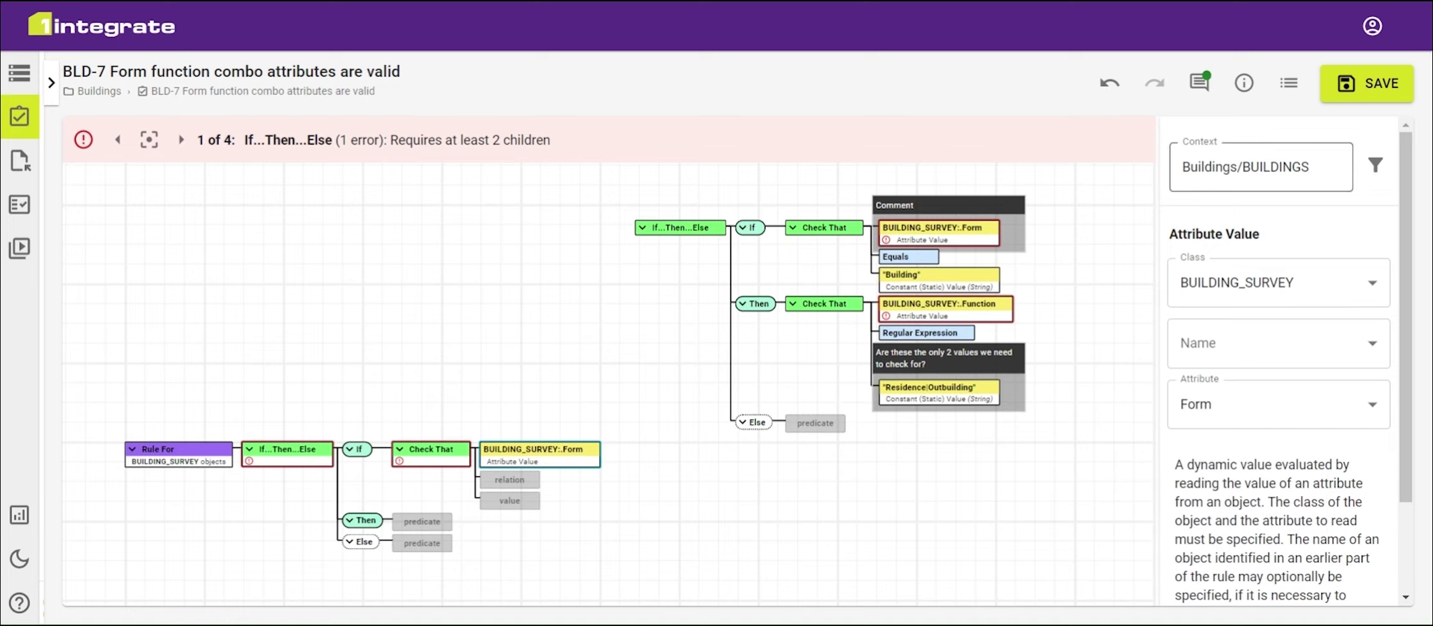
# - Give the new If branch's Check That an Equals relation and a Constant (Static) Value as its second value
pyautogui.click(511, 483)
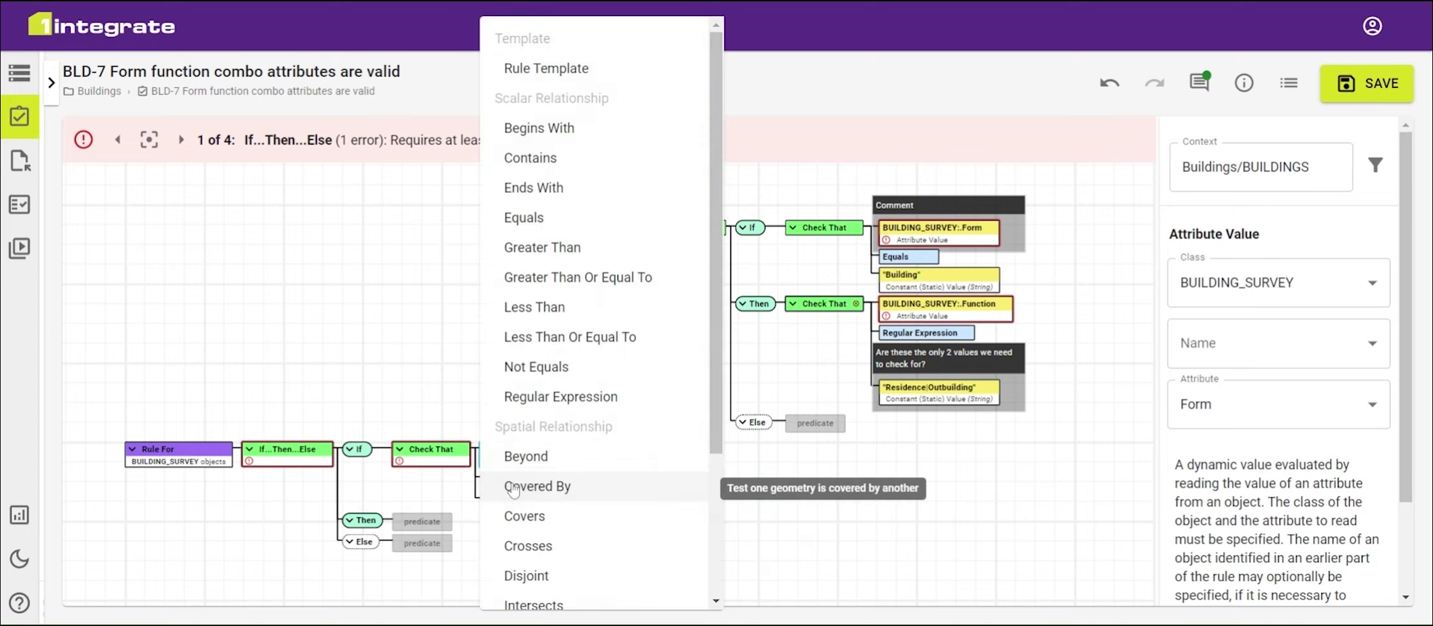
pyautogui.click(496, 215)
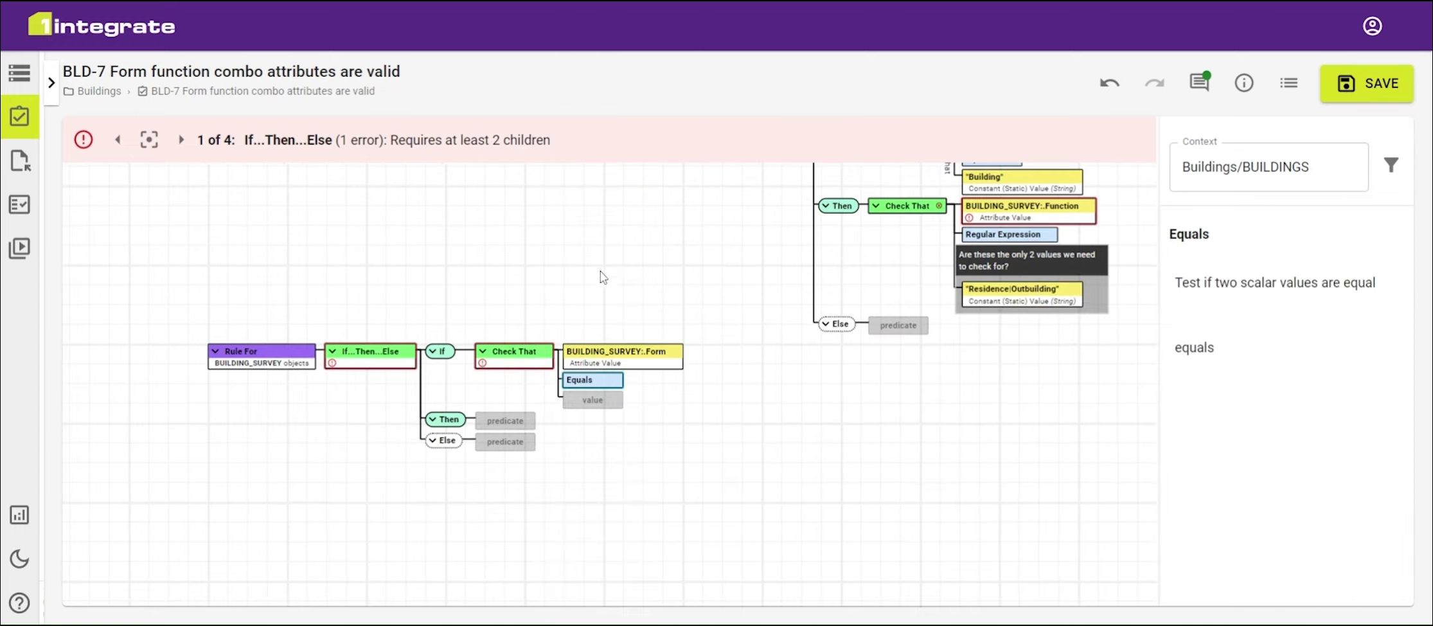
pyautogui.click(592, 399)
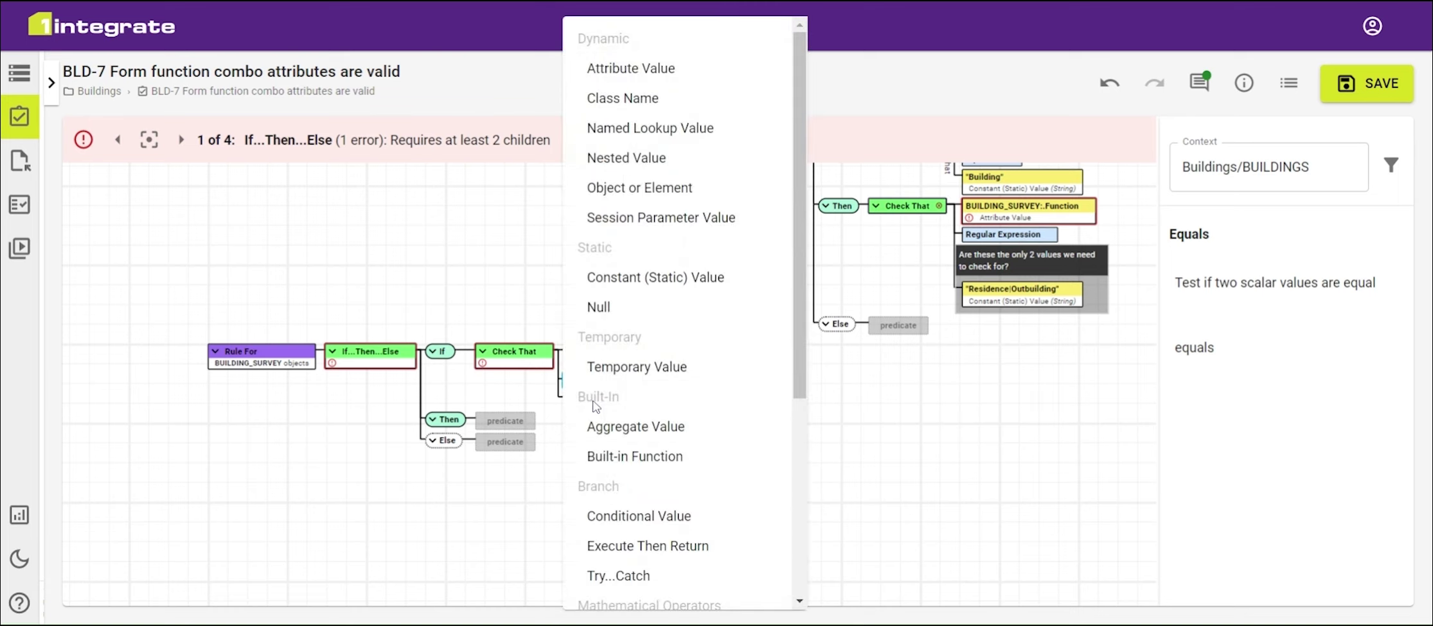
pyautogui.click(686, 291)
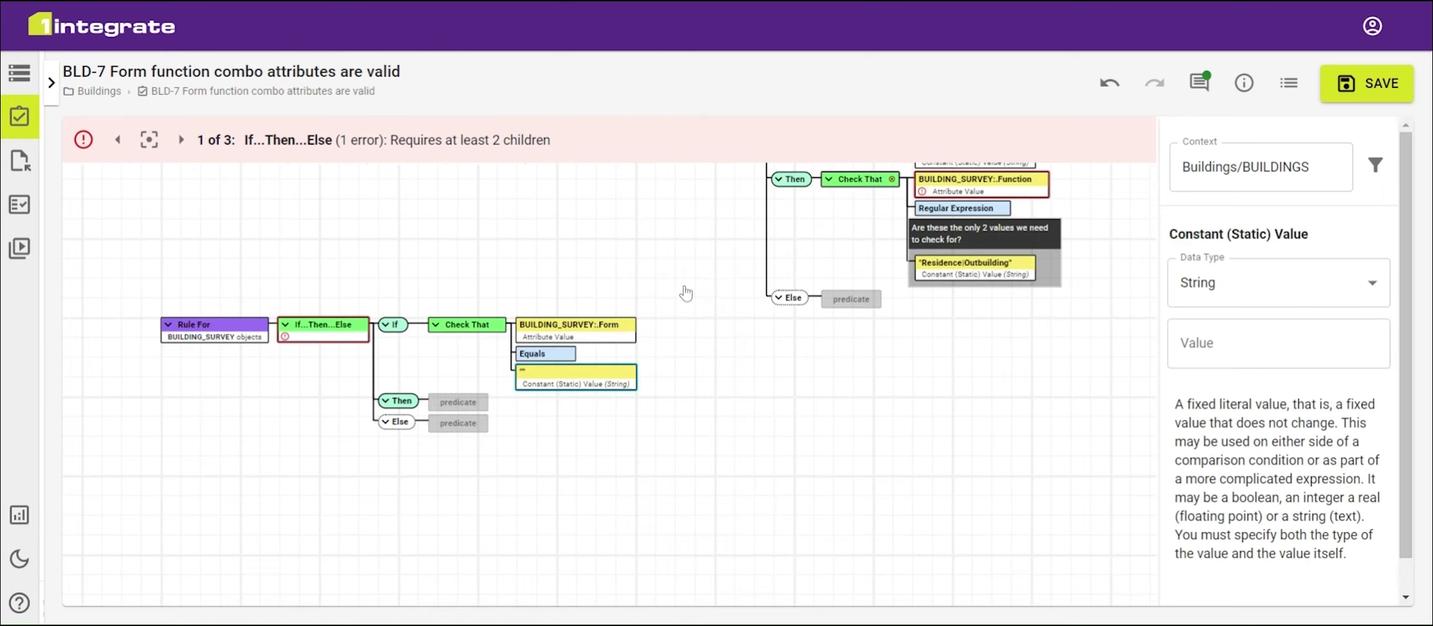
# - Enter "Building" as the String constant compared with the Form attribute
pyautogui.scroll(1, 1007, 439)
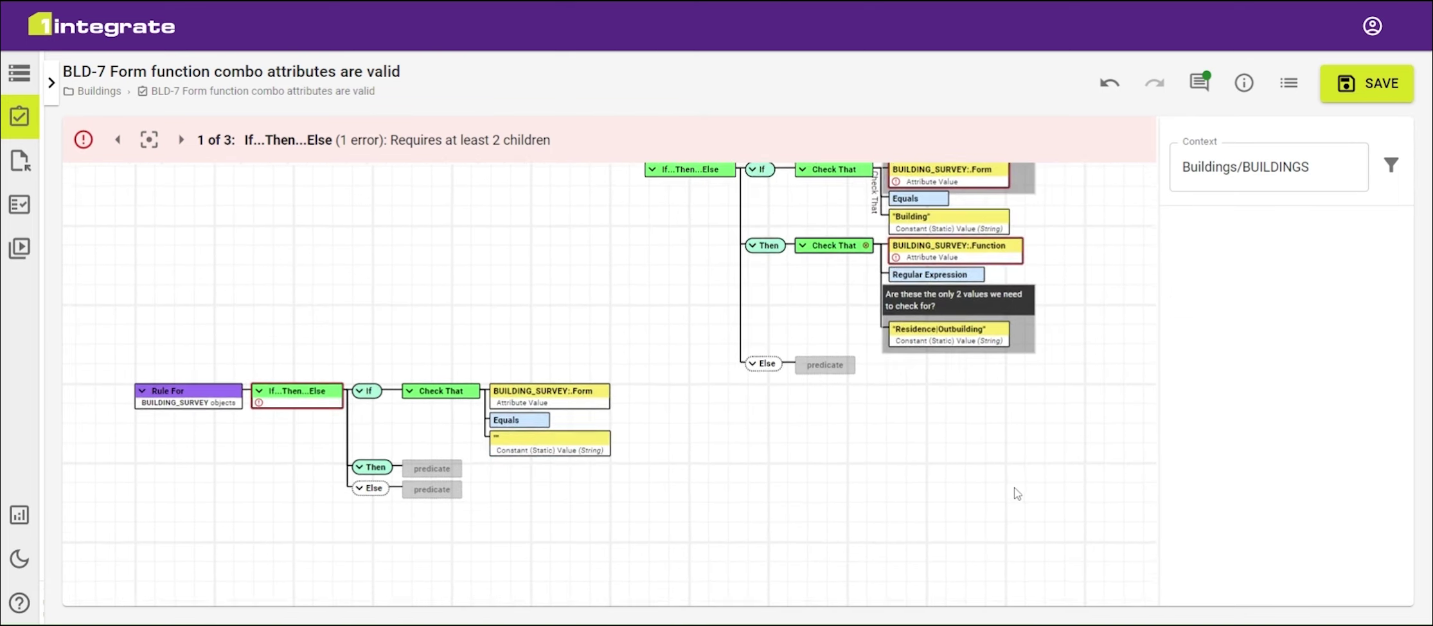
pyautogui.click(1208, 343)
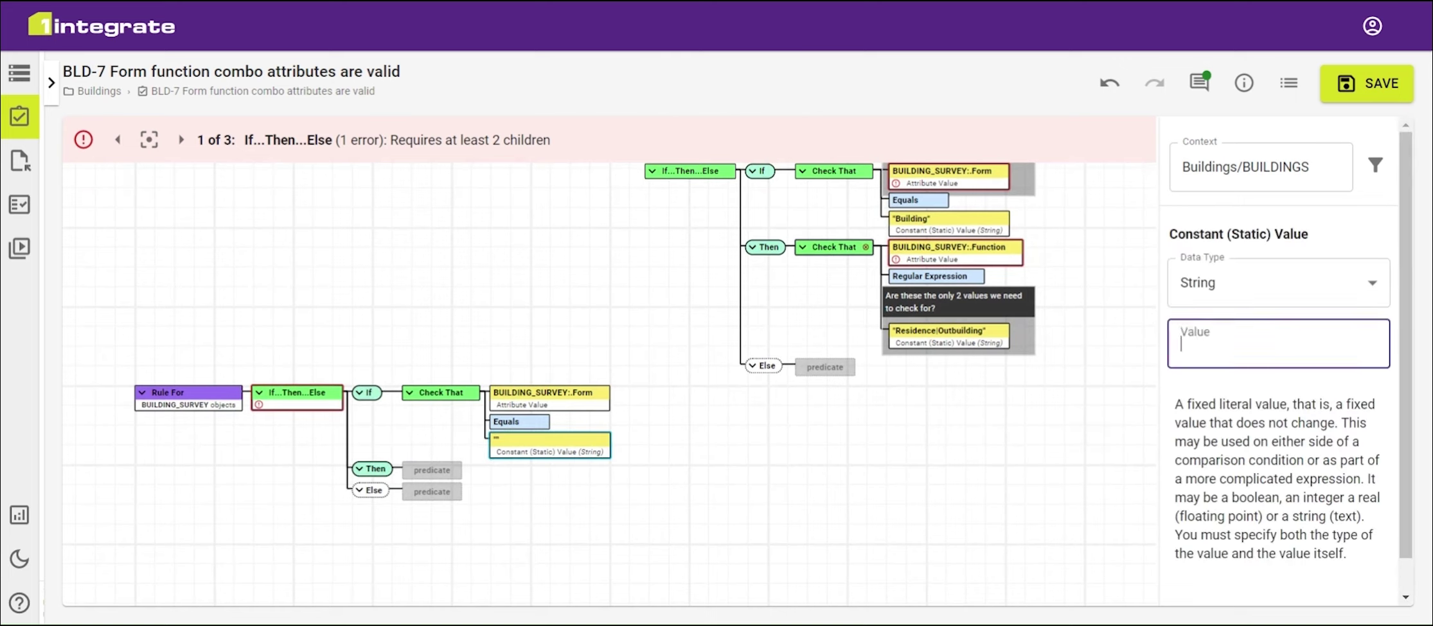
pyautogui.write('Build')
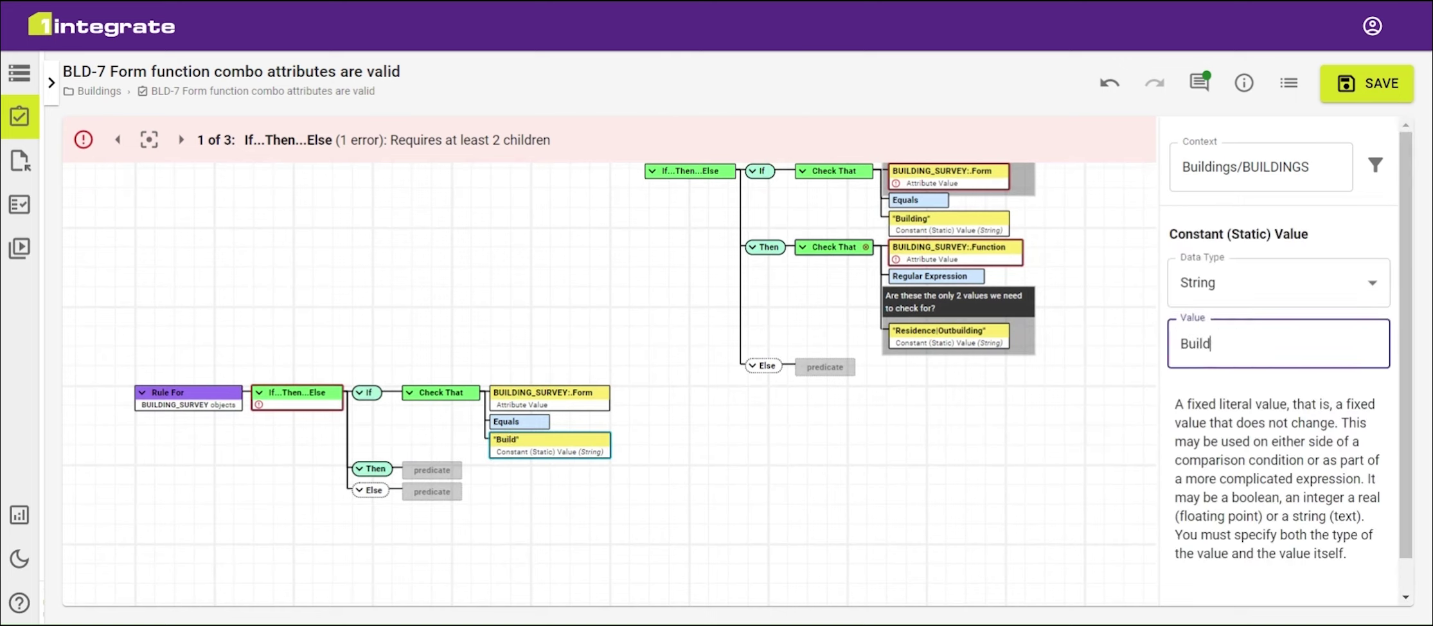
pyautogui.write('ing')
pyautogui.click(900, 468)
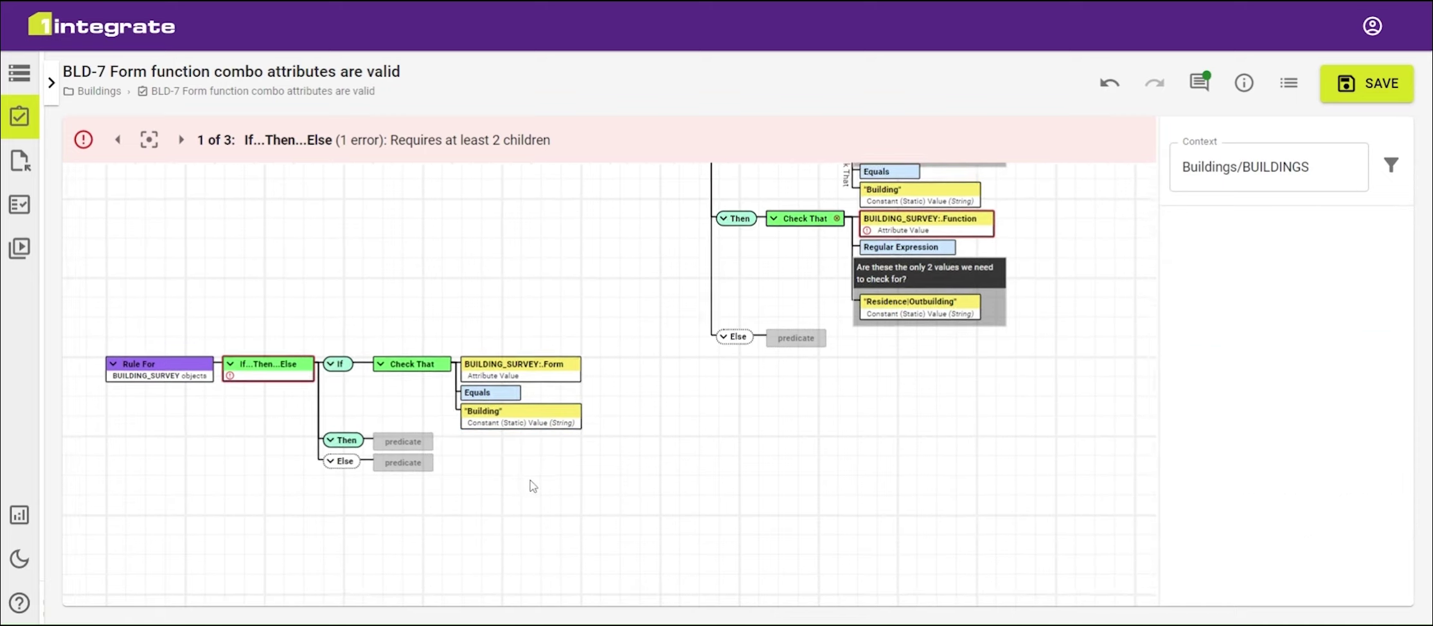
# - Add a Check That predicate to the new Then branch with an Attribute Value as its first value
pyautogui.click(390, 435)
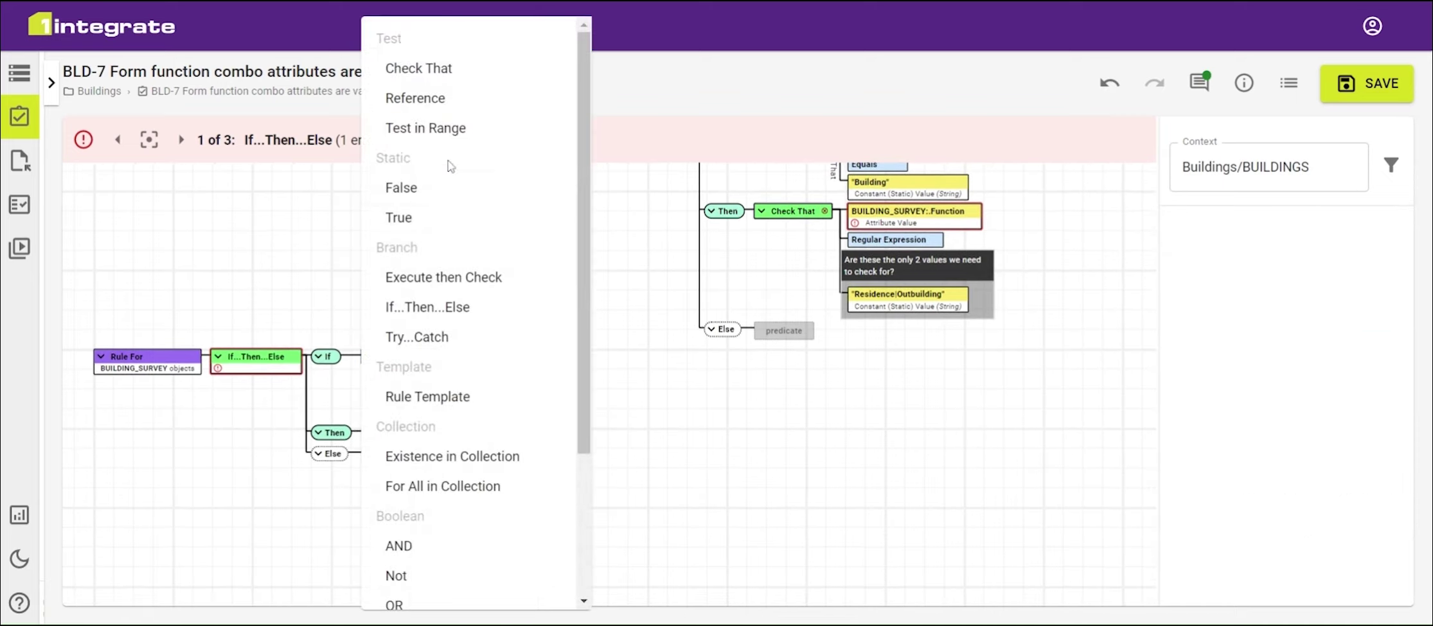
pyautogui.click(439, 69)
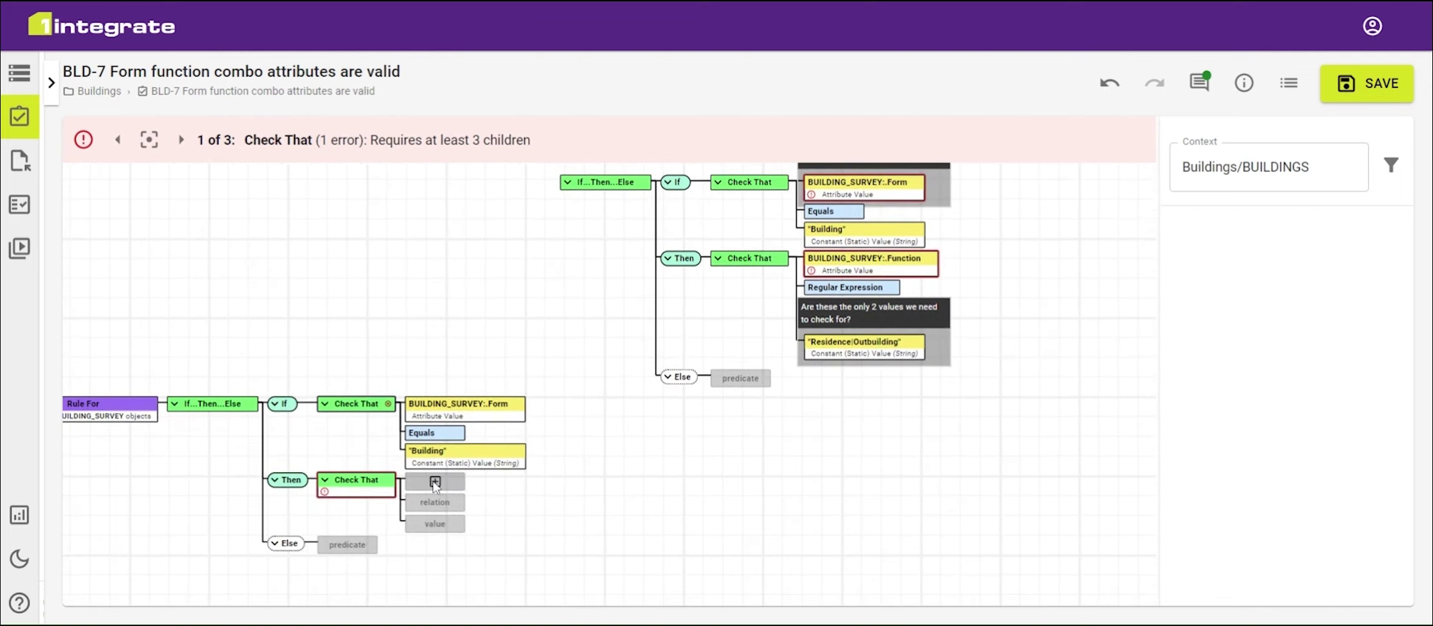
pyautogui.click(435, 482)
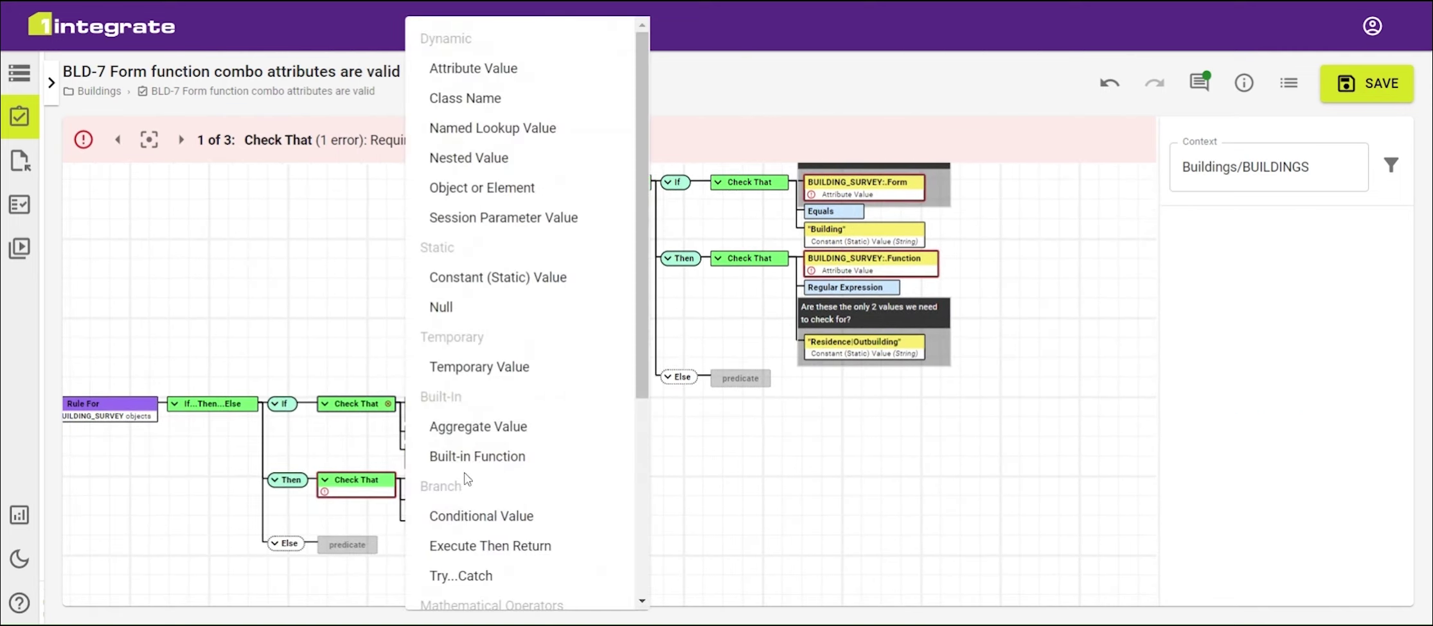
pyautogui.click(495, 70)
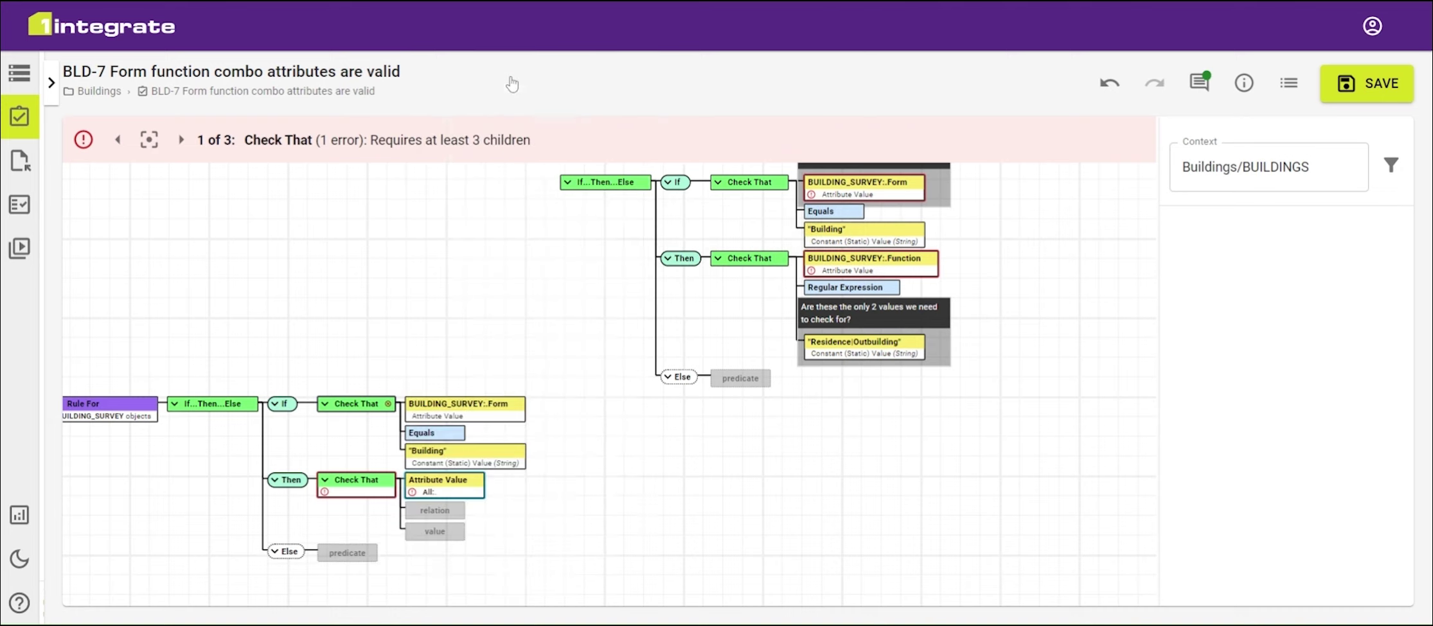
# - Set the new Then branch's Attribute Value to class BUILDING_SURVEY and attribute Function
pyautogui.click(1358, 300)
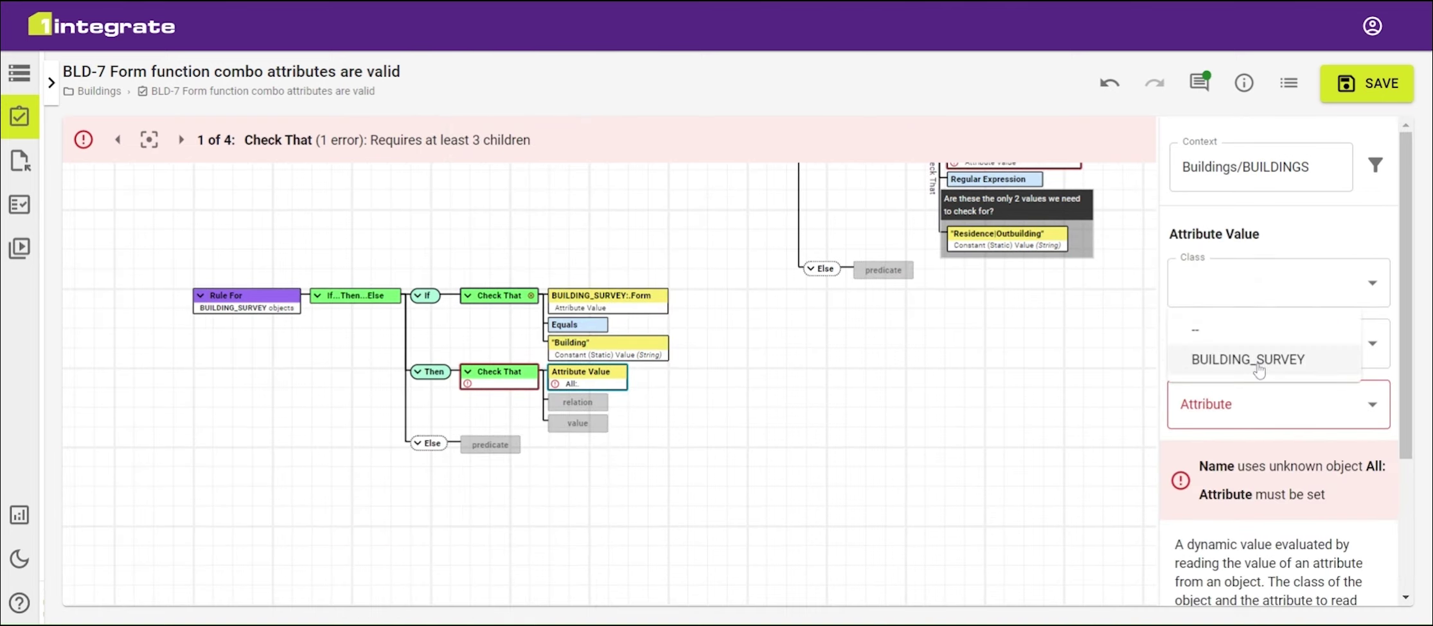
pyautogui.click(1260, 365)
pyautogui.click(1266, 412)
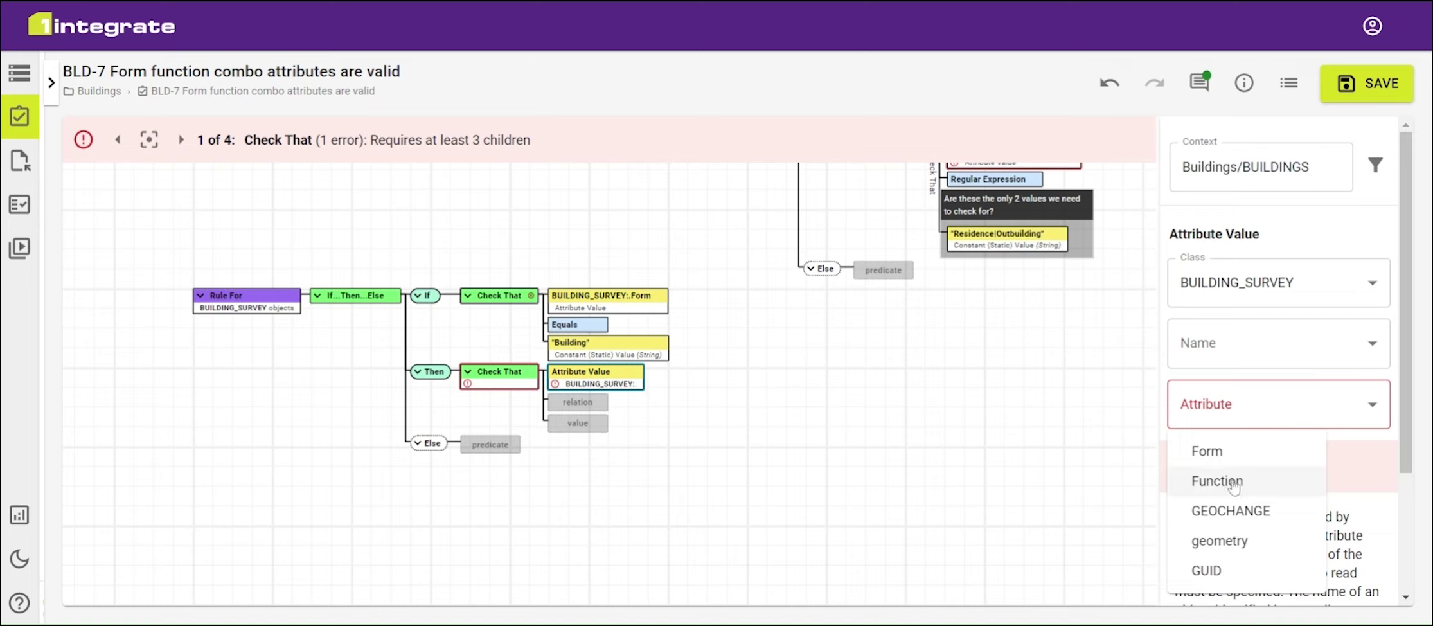
pyautogui.click(1201, 480)
pyautogui.moveTo(803, 426); pyautogui.dragTo(756, 482)
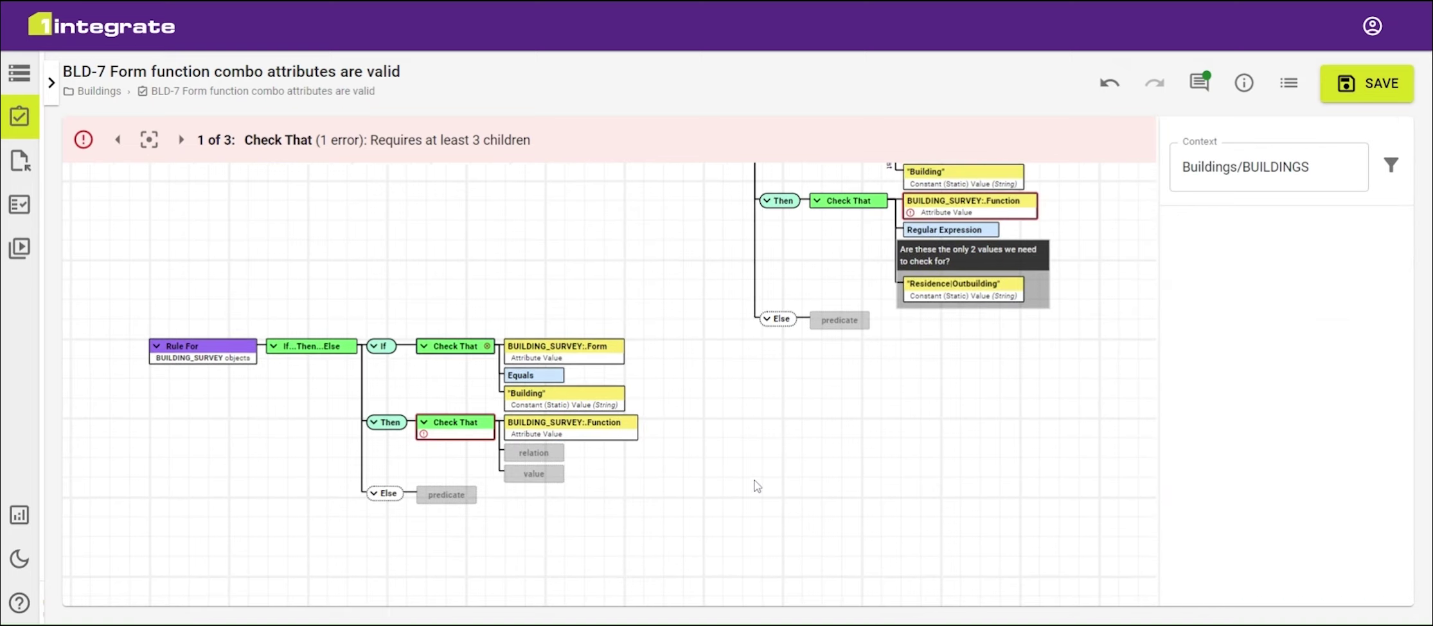
# - Add a Regular Expression relation to the new Then branch's Check That
pyautogui.click(534, 454)
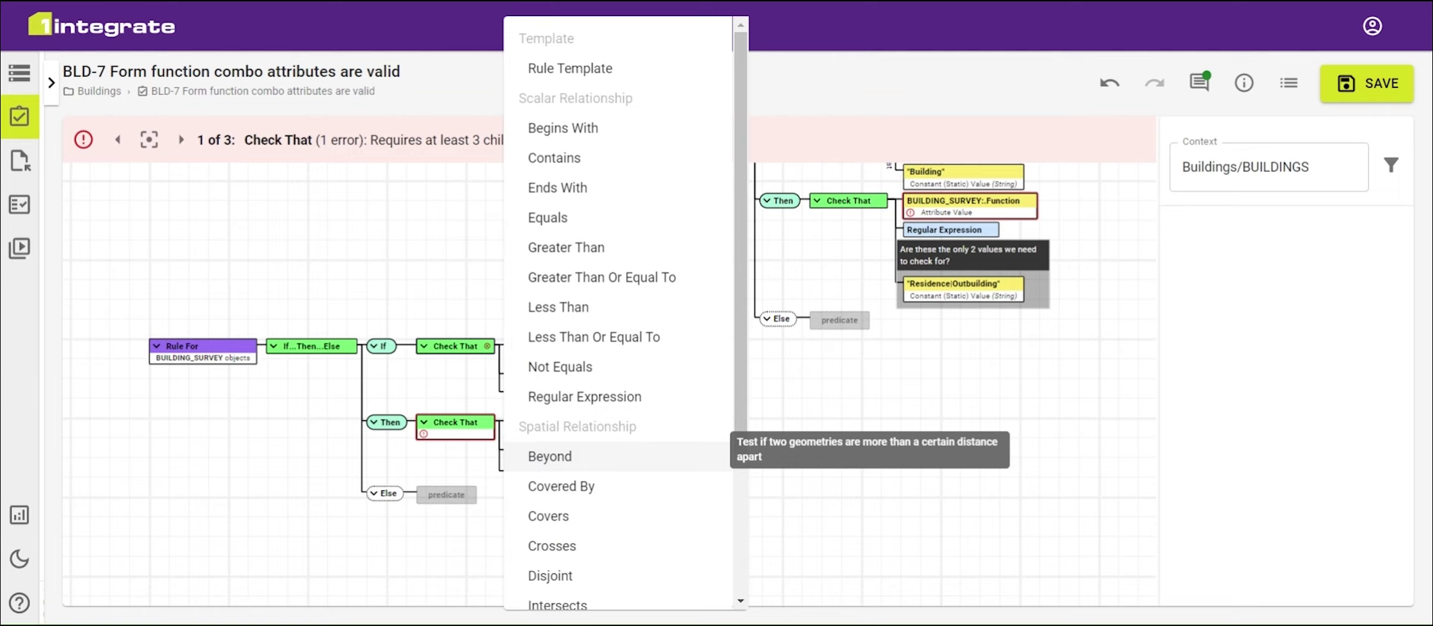
pyautogui.scroll(-3, 578, 457)
pyautogui.click(596, 205)
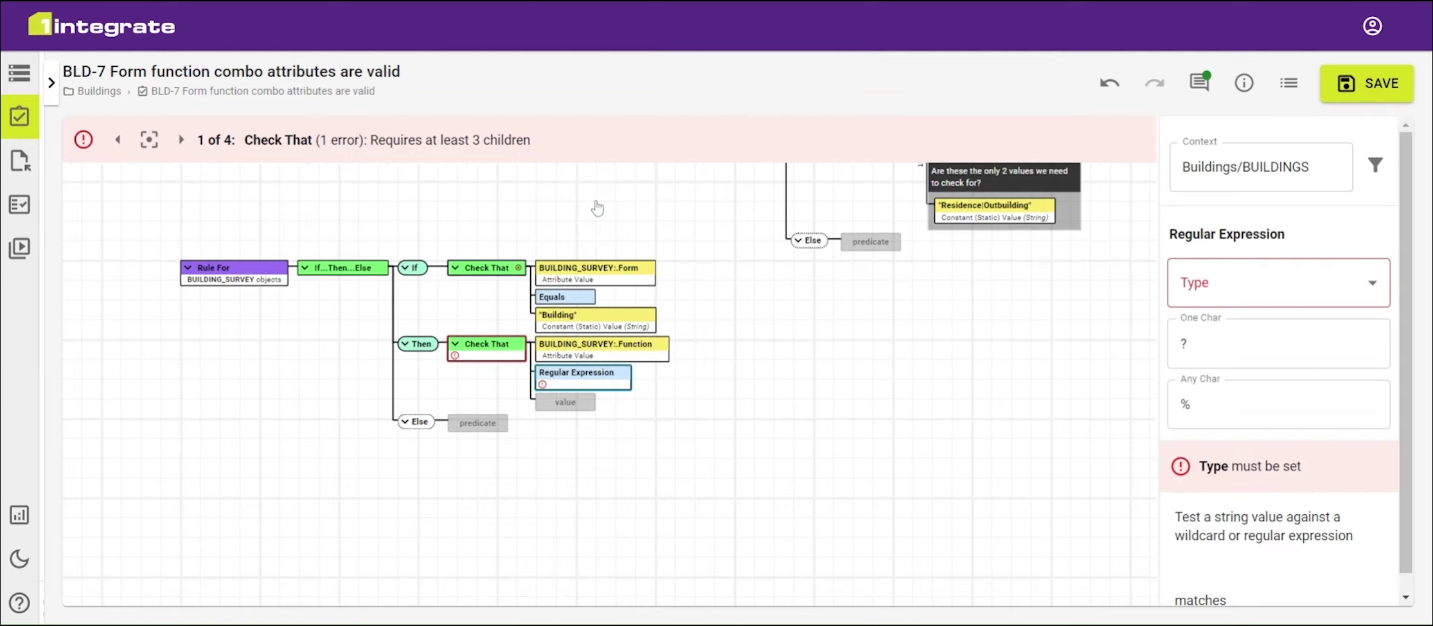
pyautogui.click(758, 458)
pyautogui.moveTo(758, 458); pyautogui.dragTo(608, 563)
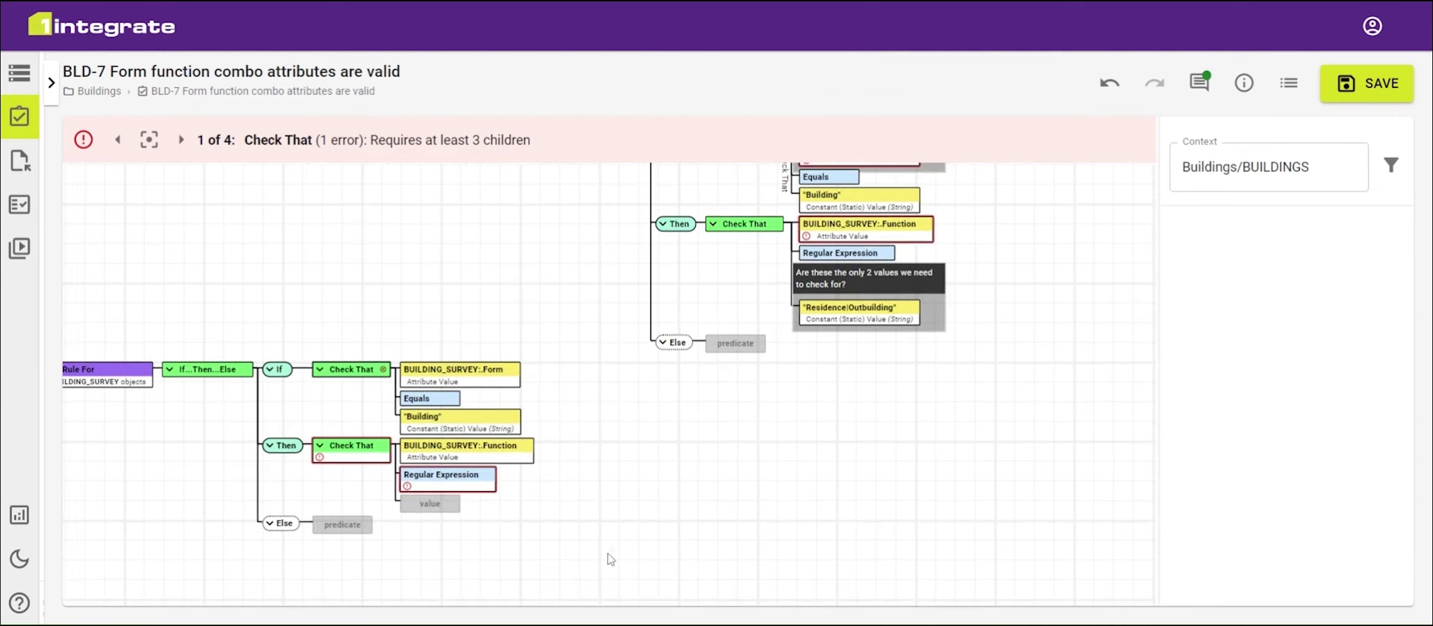
# - Add a Constant (Static) Value of "Residence" as the second value of the new Then branch's Check That
pyautogui.click(429, 506)
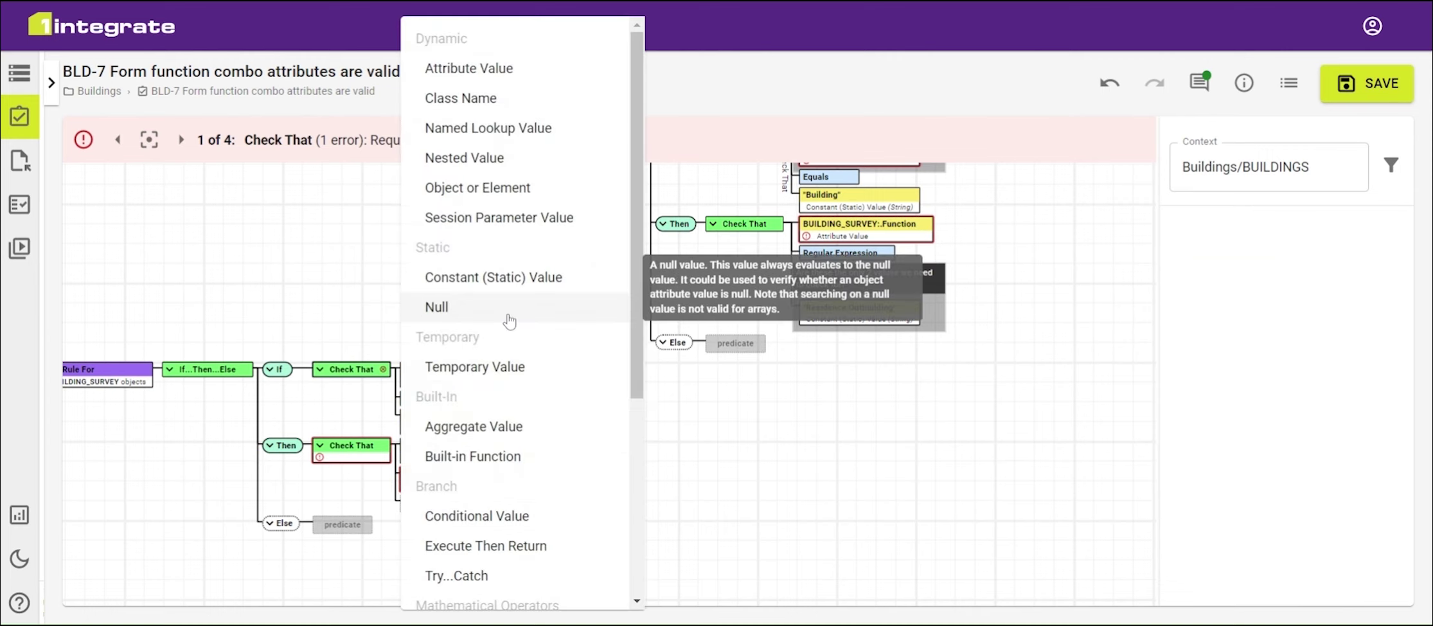
pyautogui.click(595, 276)
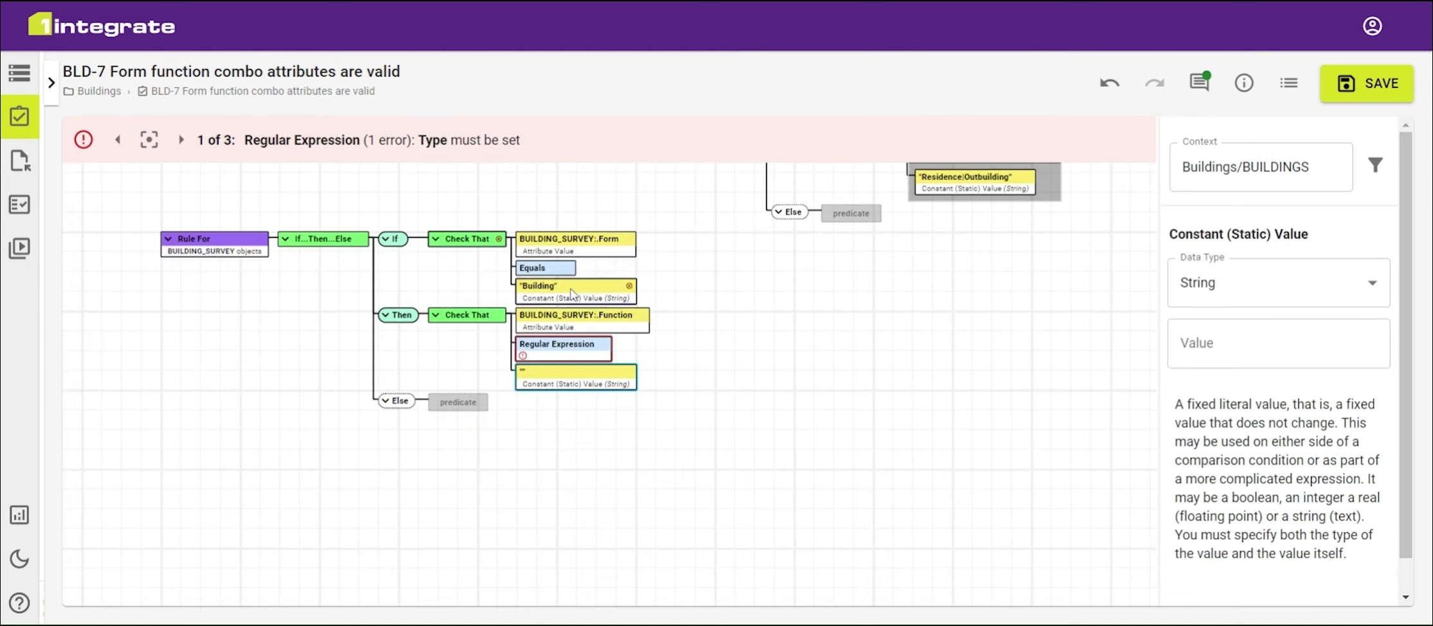
pyautogui.click(1009, 380)
pyautogui.moveTo(1009, 379); pyautogui.dragTo(964, 455)
pyautogui.click(549, 479)
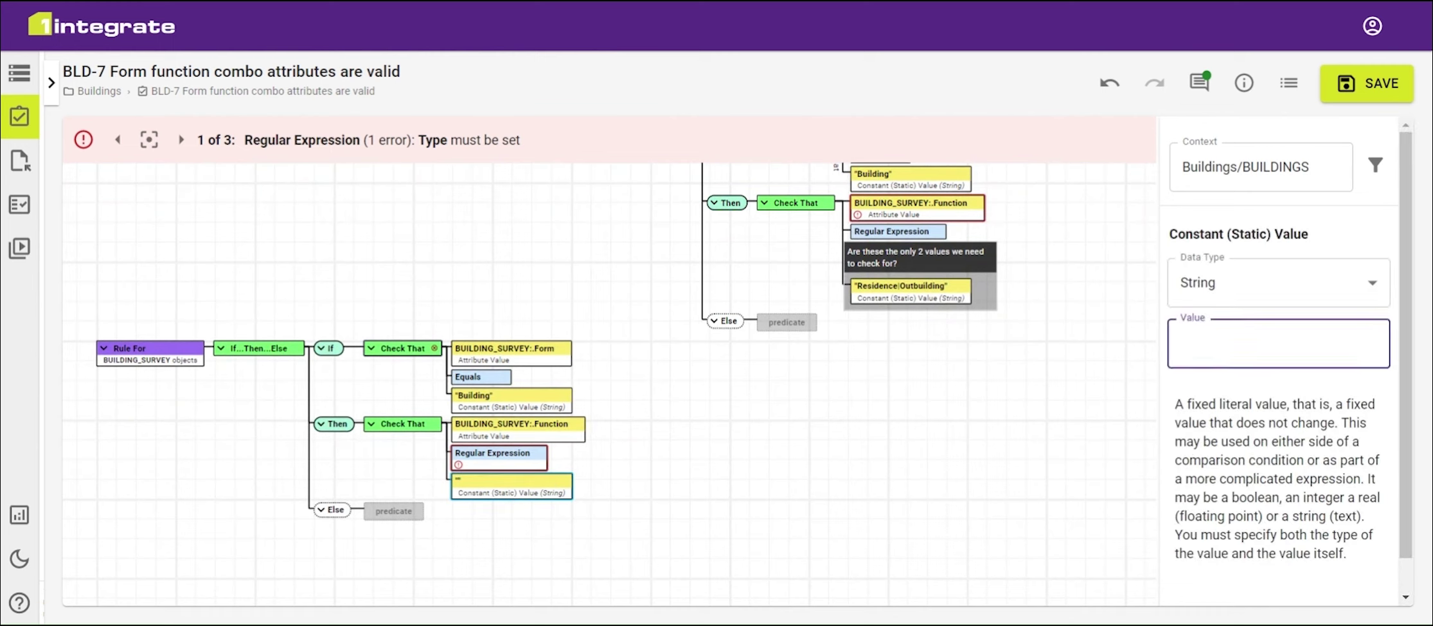
pyautogui.write('Residence')
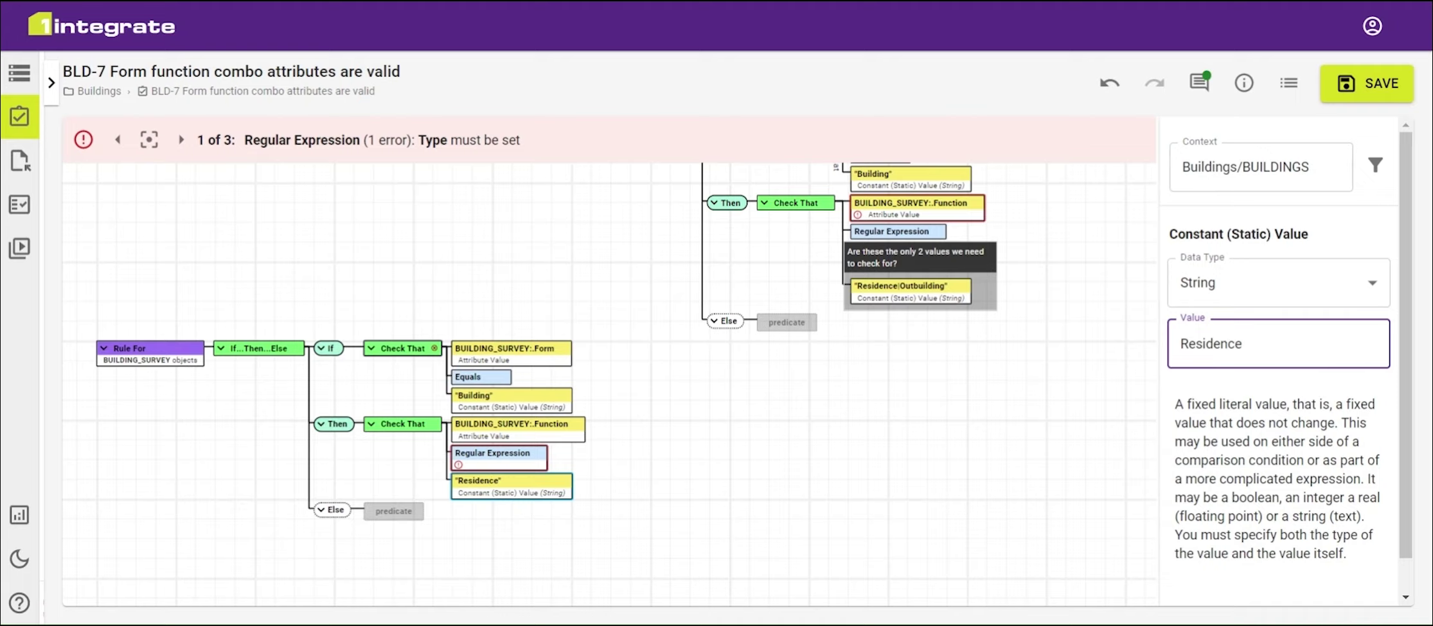
pyautogui.click(937, 452)
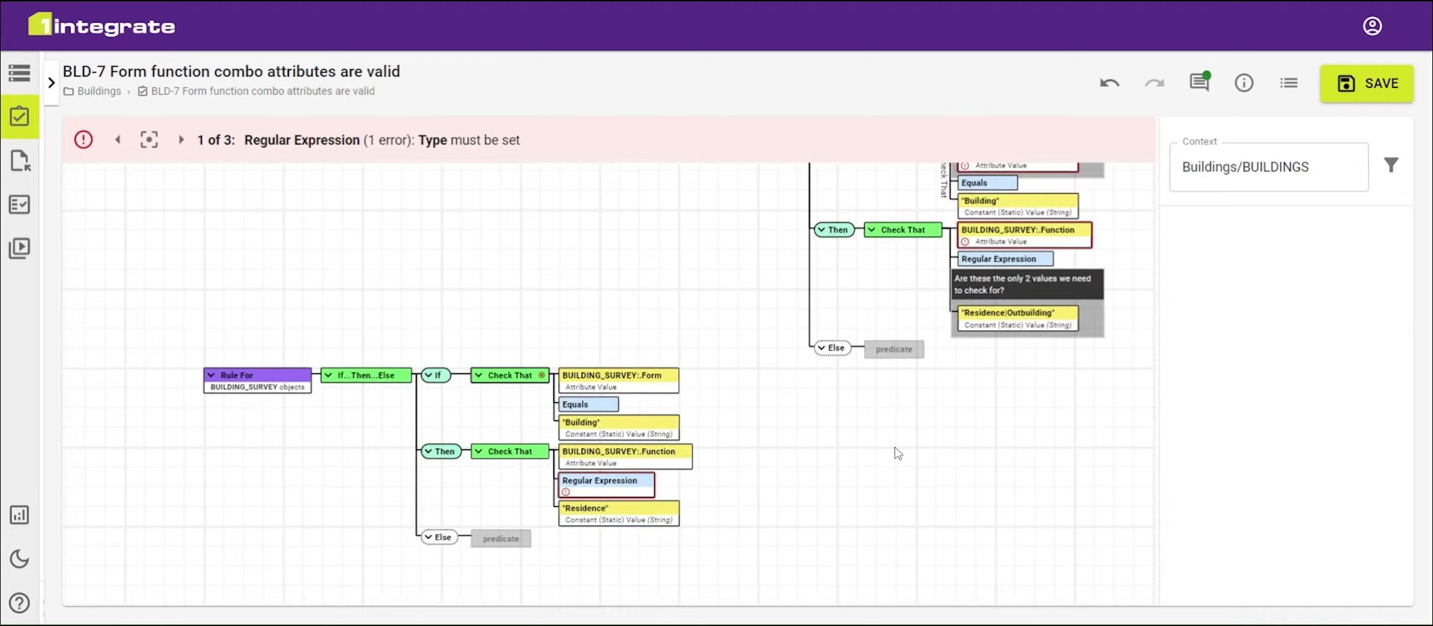
# - Delete the new If...Then...Else block under Rule For and attach the original commented If...Then...Else block in its place
pyautogui.click(371, 384)
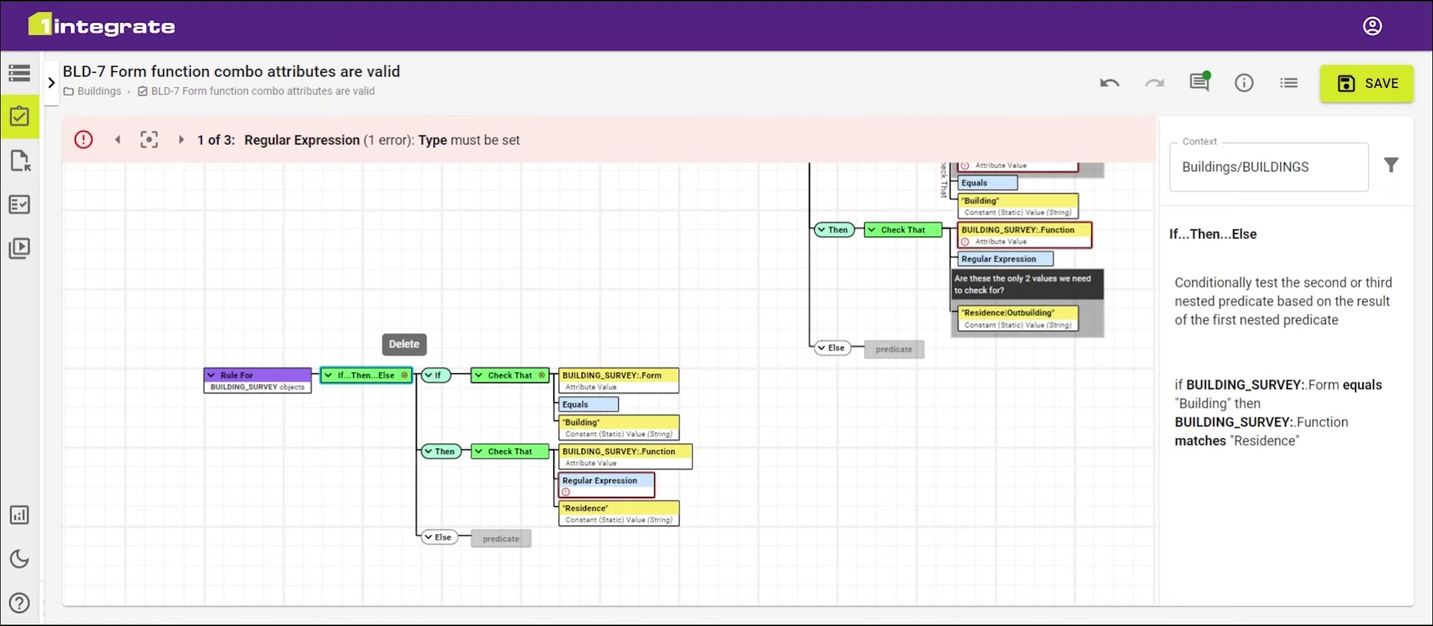
pyautogui.click(404, 375)
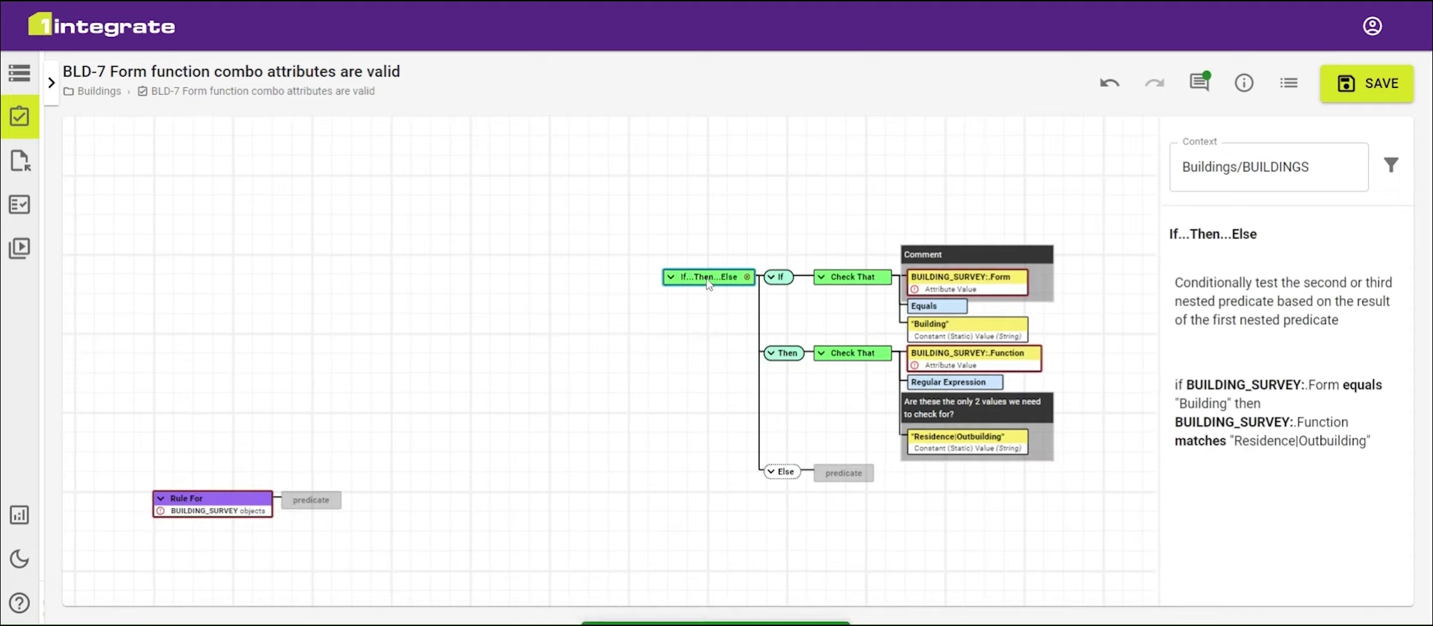
pyautogui.moveTo(707, 283); pyautogui.dragTo(343, 512)
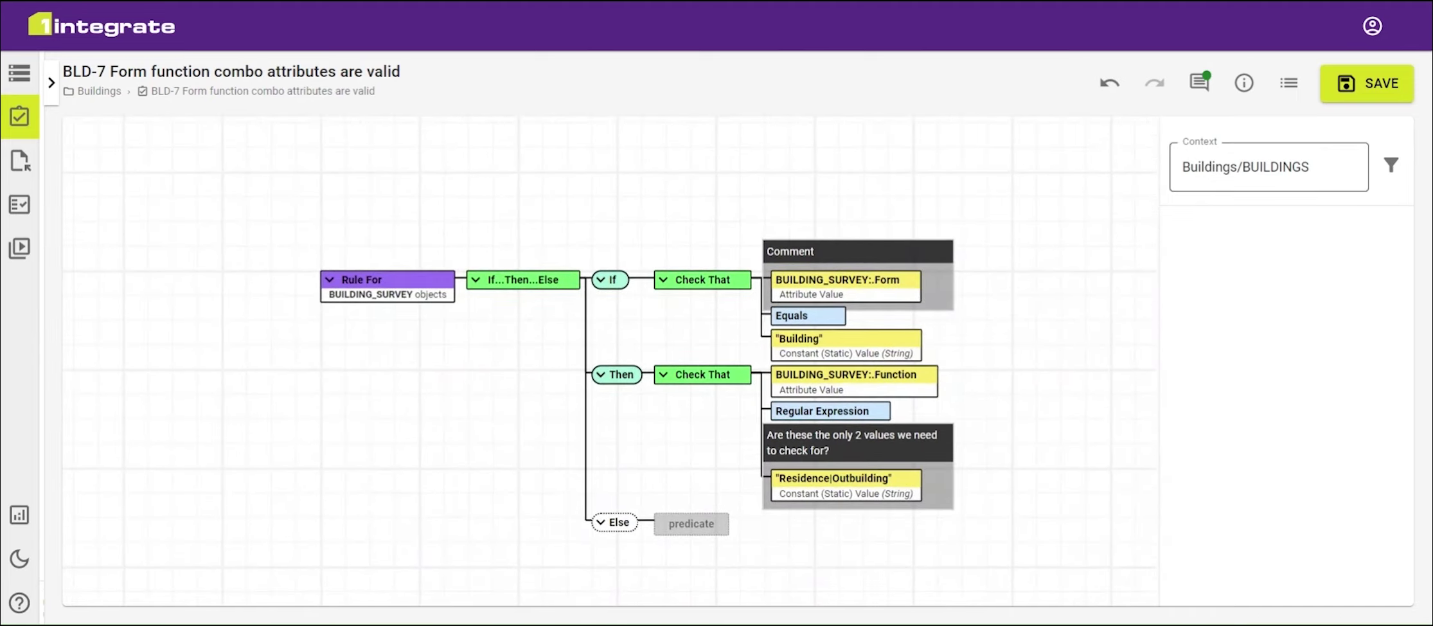
# - Save the BLD-7 rule and switch from the Rules tree to the Actions section
pyautogui.click(1346, 106)
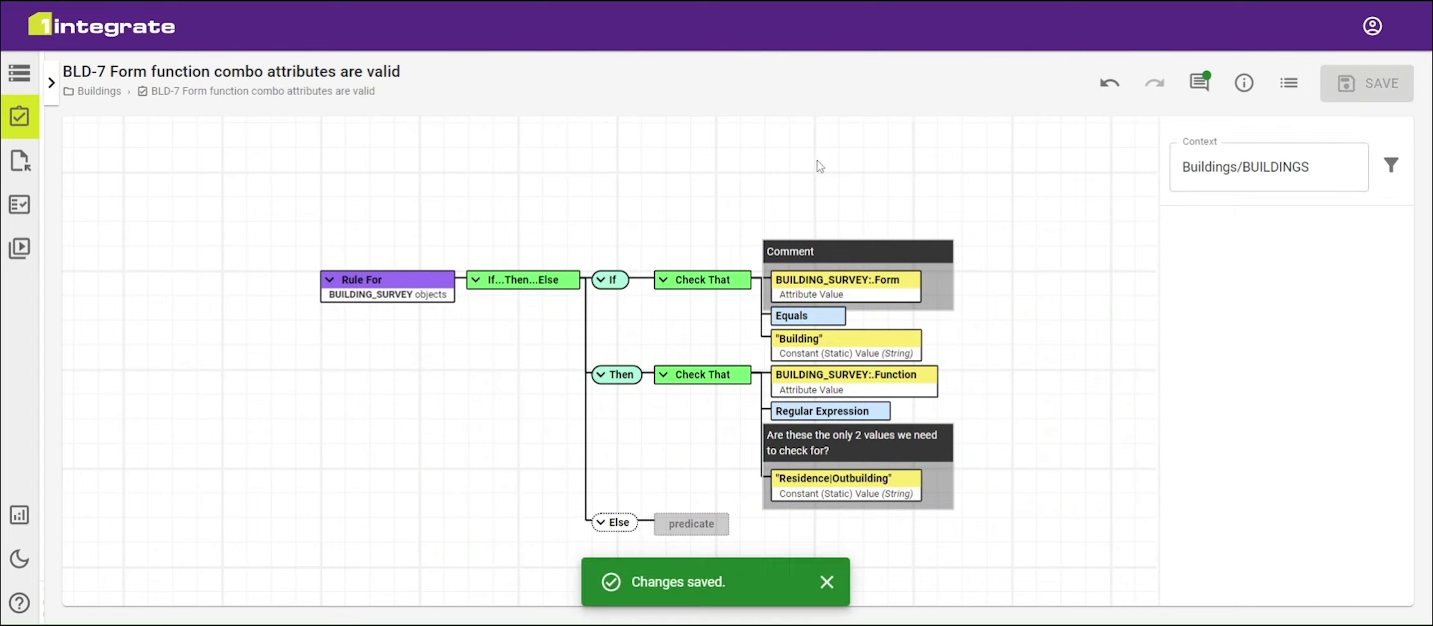
pyautogui.click(51, 82)
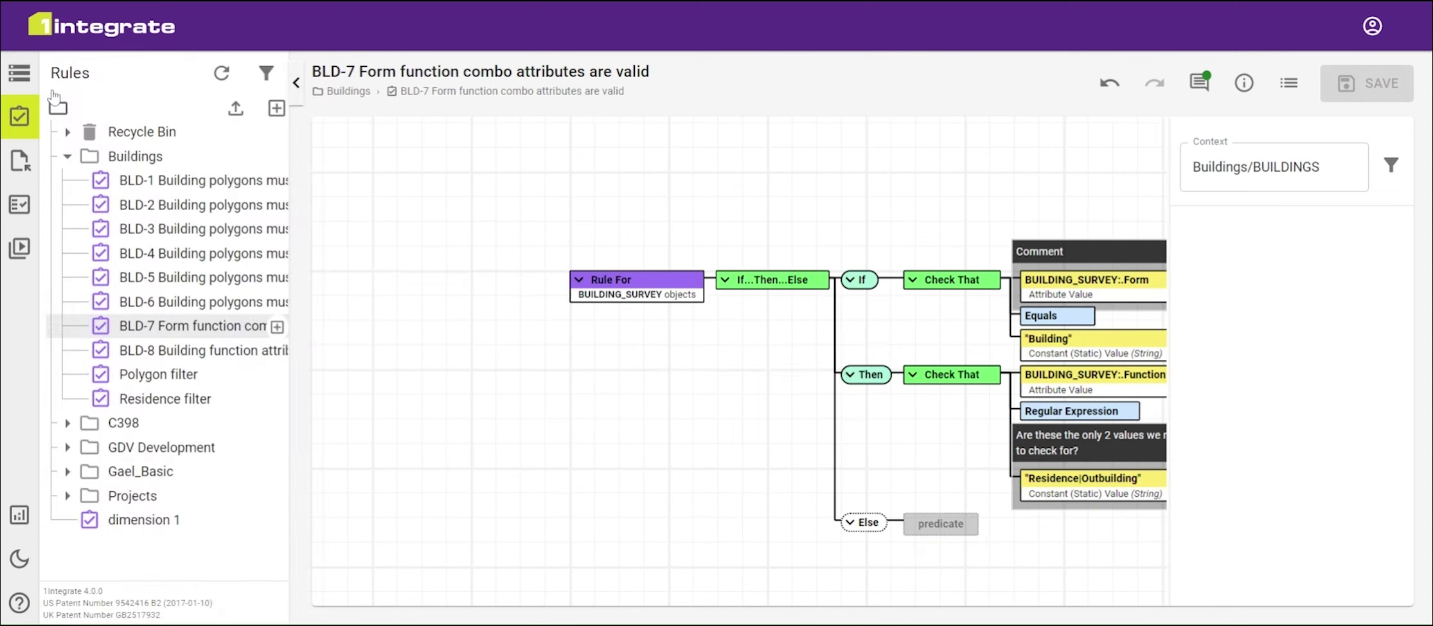
pyautogui.click(19, 160)
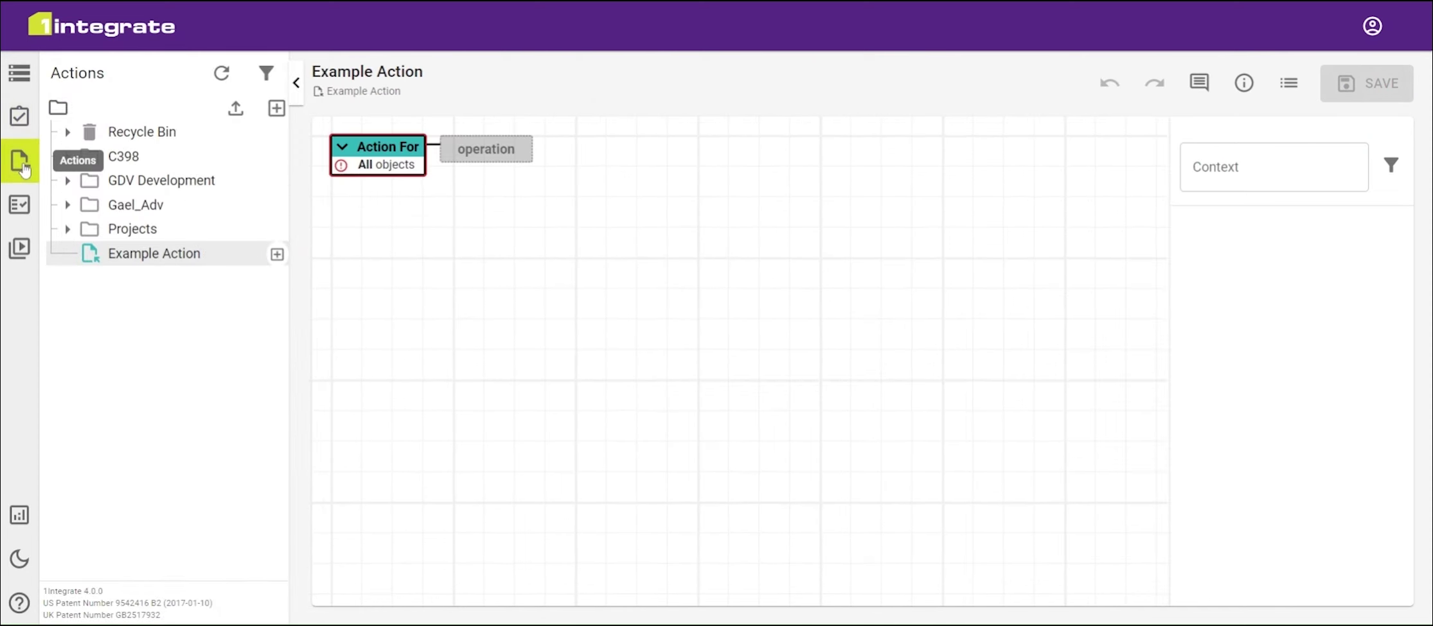
# - Add a Sequence as the operation of Action For in the Example Action
pyautogui.moveTo(407, 275); pyautogui.dragTo(519, 378)
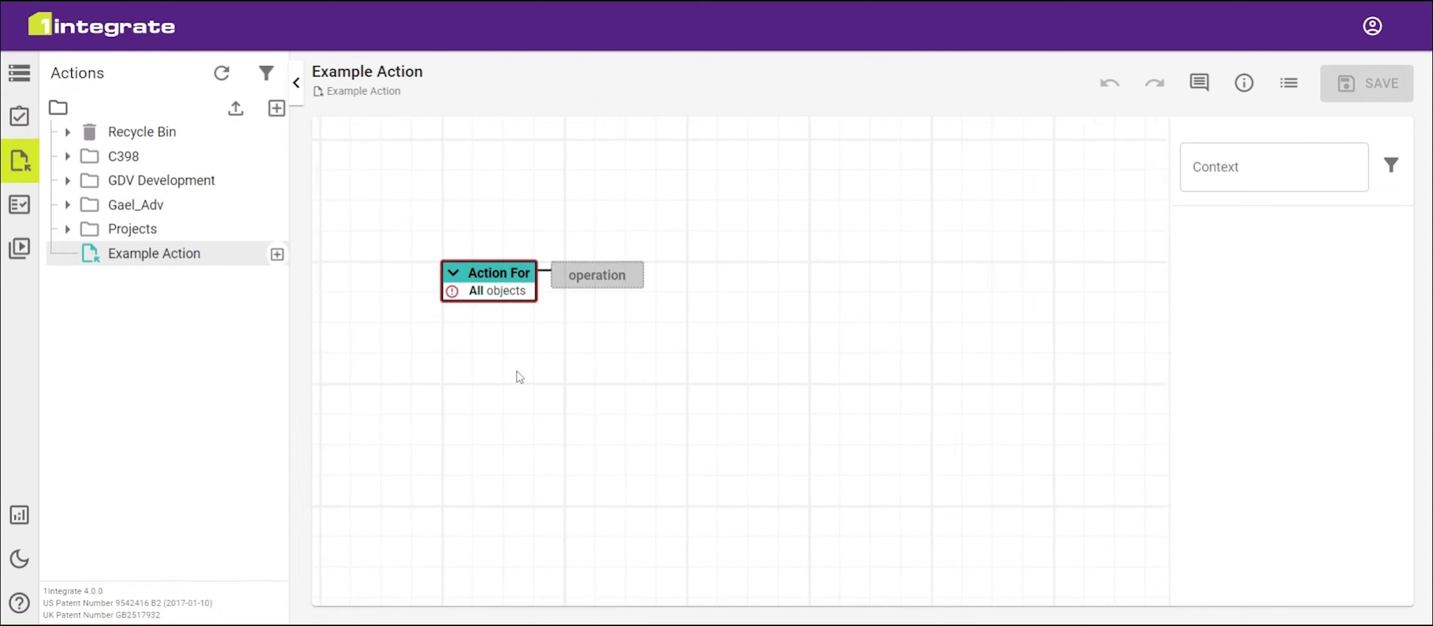
pyautogui.click(597, 275)
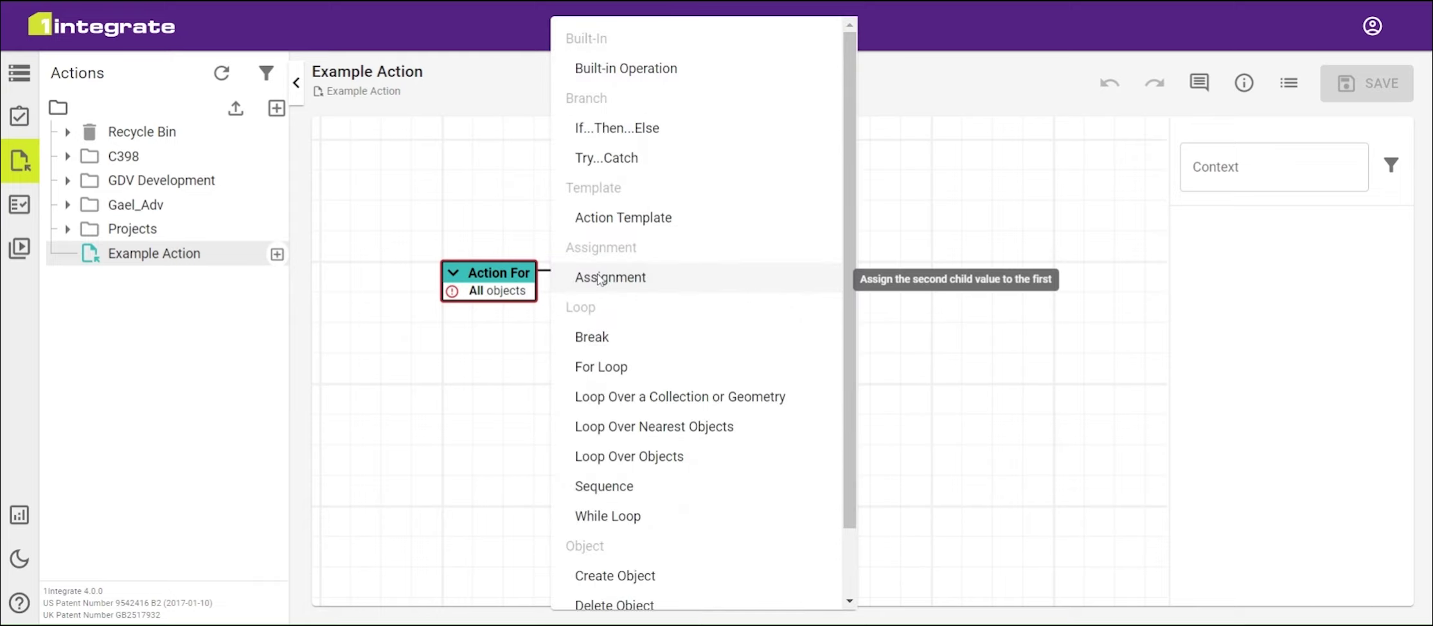
pyautogui.click(652, 487)
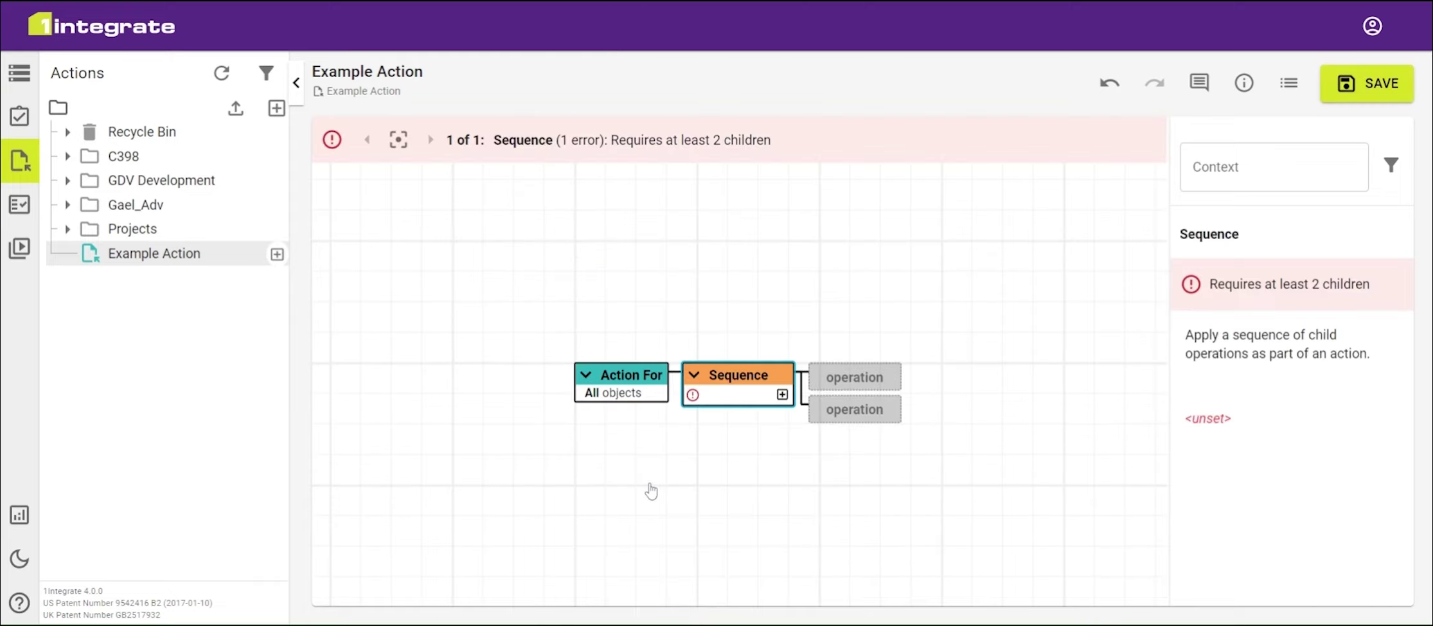
# - Fill the Sequence's two operation slots with a Built-in Operation followed by an If...Then...Else block
pyautogui.moveTo(1004, 393); pyautogui.dragTo(898, 356)
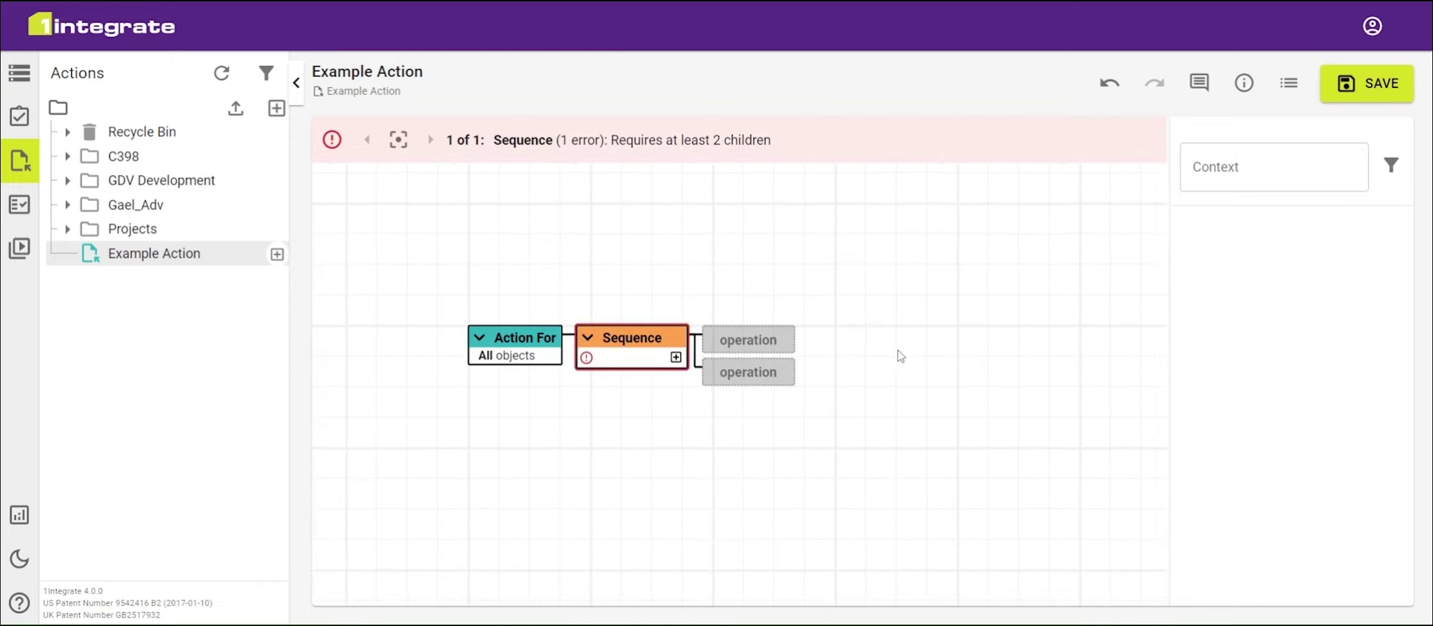
pyautogui.click(749, 344)
pyautogui.click(794, 71)
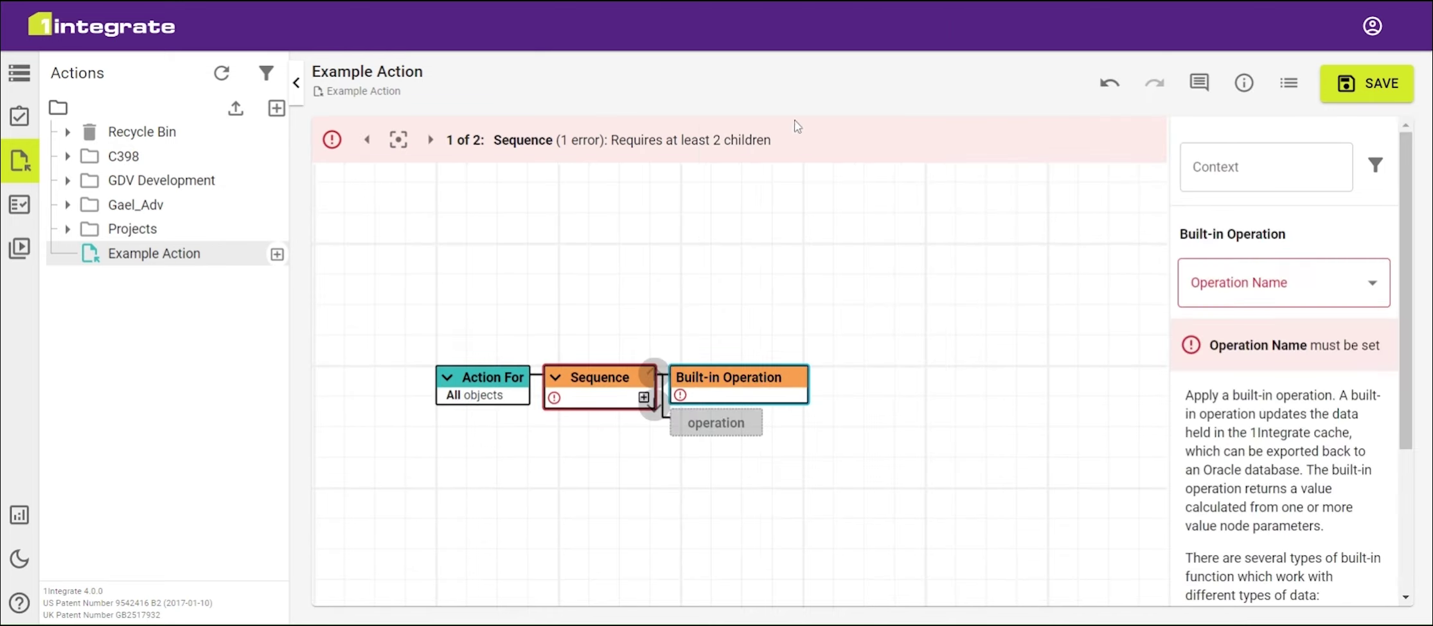
pyautogui.click(719, 427)
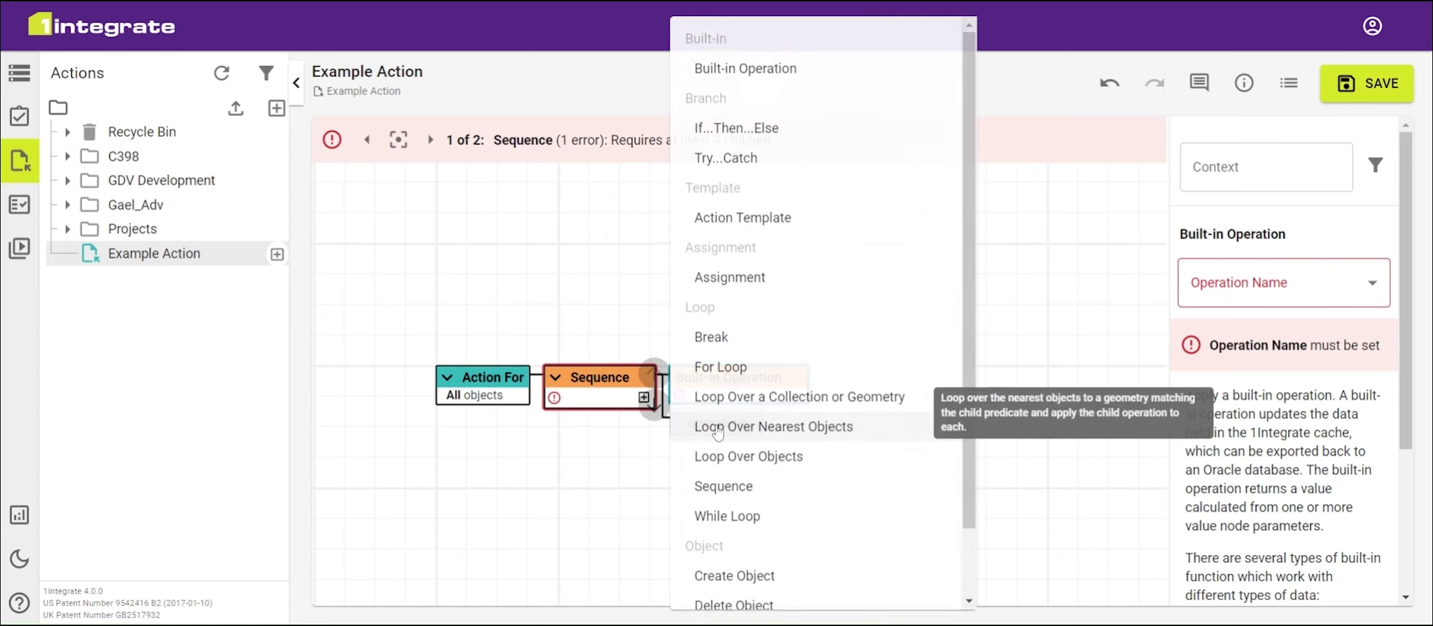
pyautogui.click(759, 141)
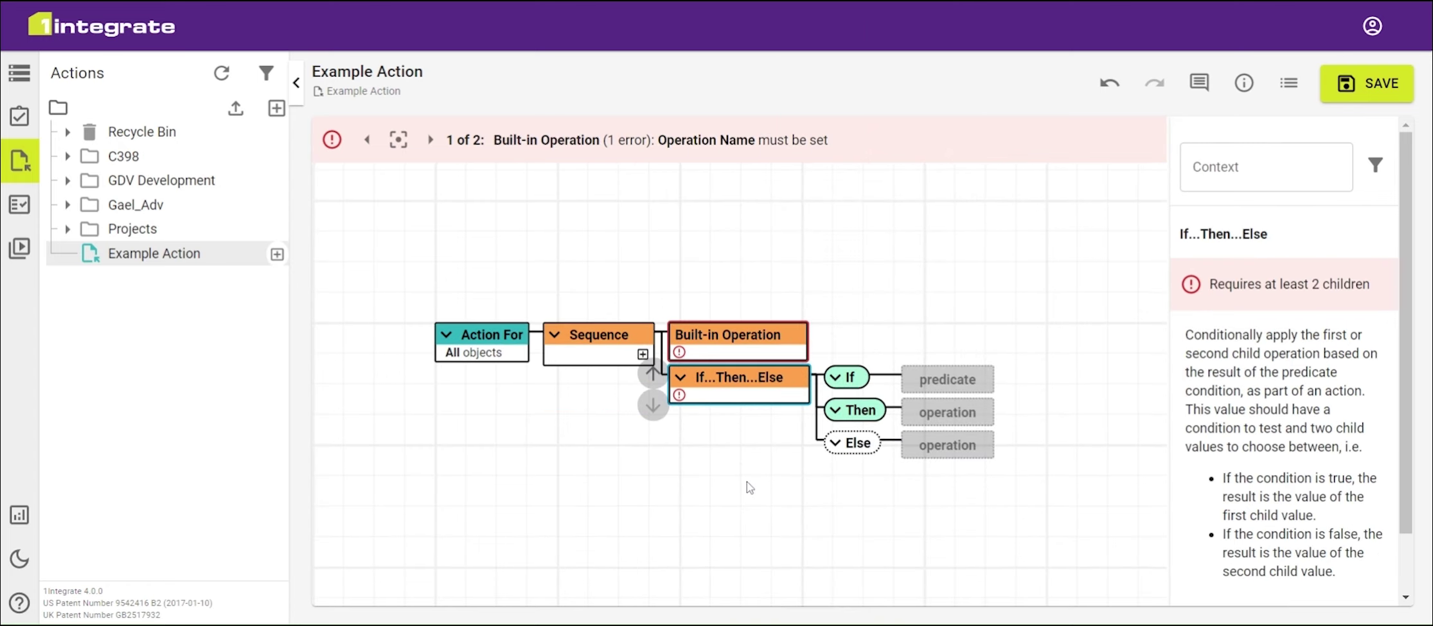
# - Move the If...Then...Else block above the Built-in Operation in the Sequence and return it to second place
pyautogui.click(651, 374)
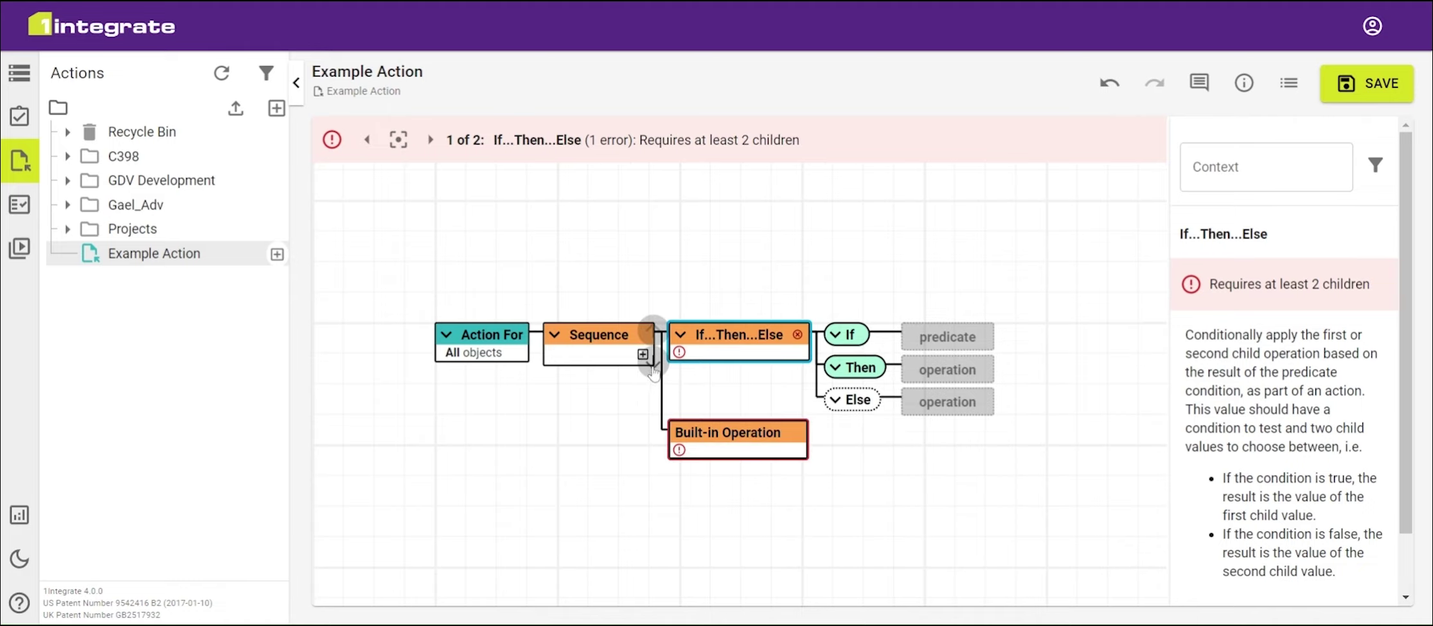
pyautogui.click(652, 369)
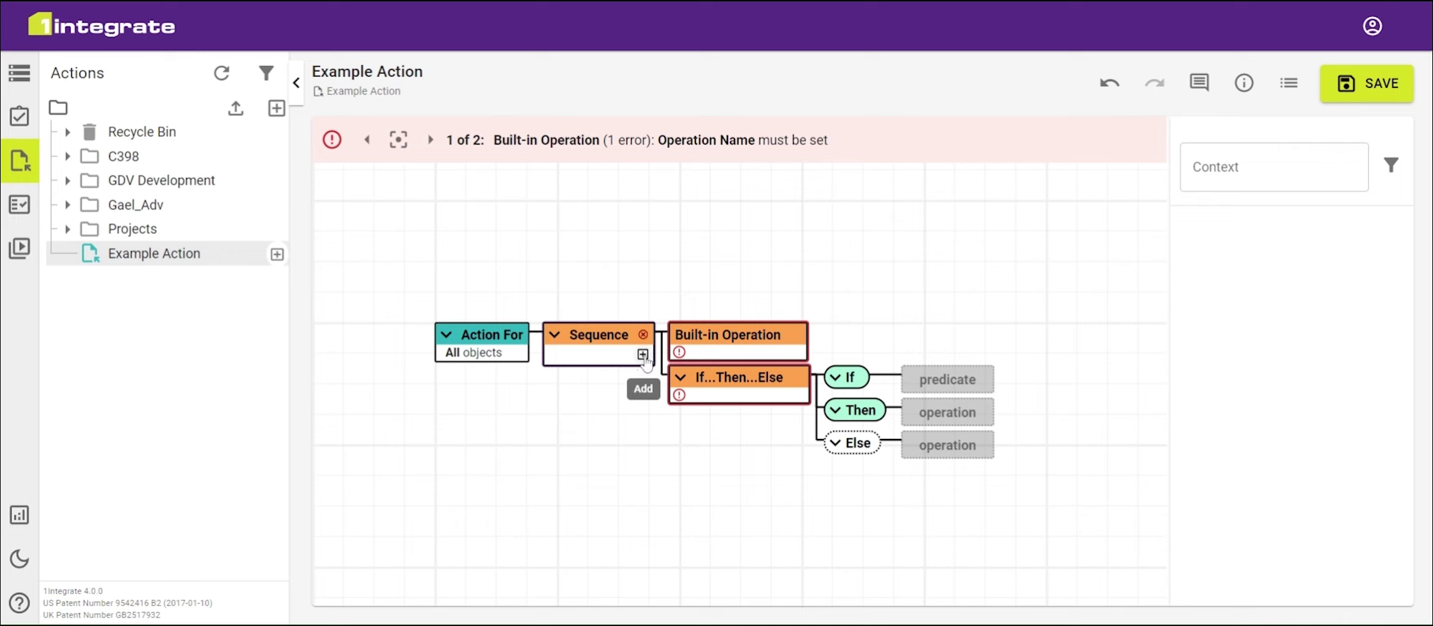
# - Add an Assignment as the third child operation of the Sequence
pyautogui.click(643, 354)
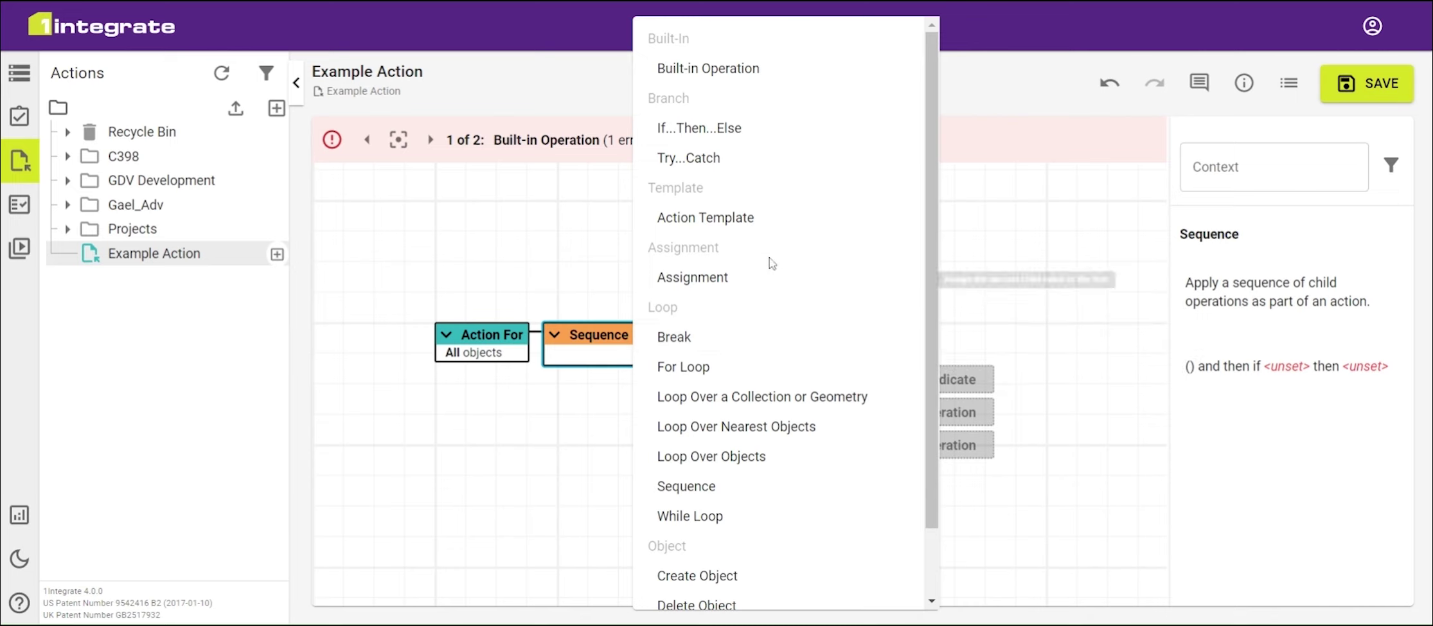
pyautogui.click(768, 277)
pyautogui.moveTo(758, 486); pyautogui.dragTo(761, 533)
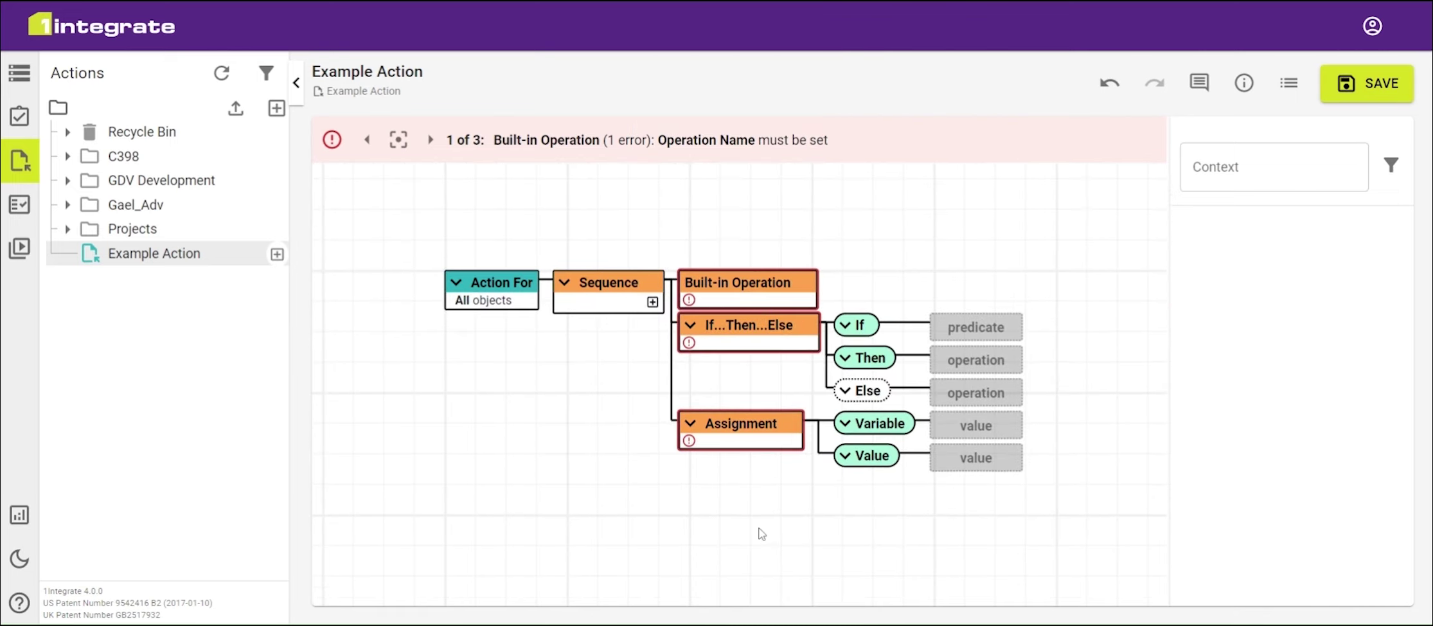